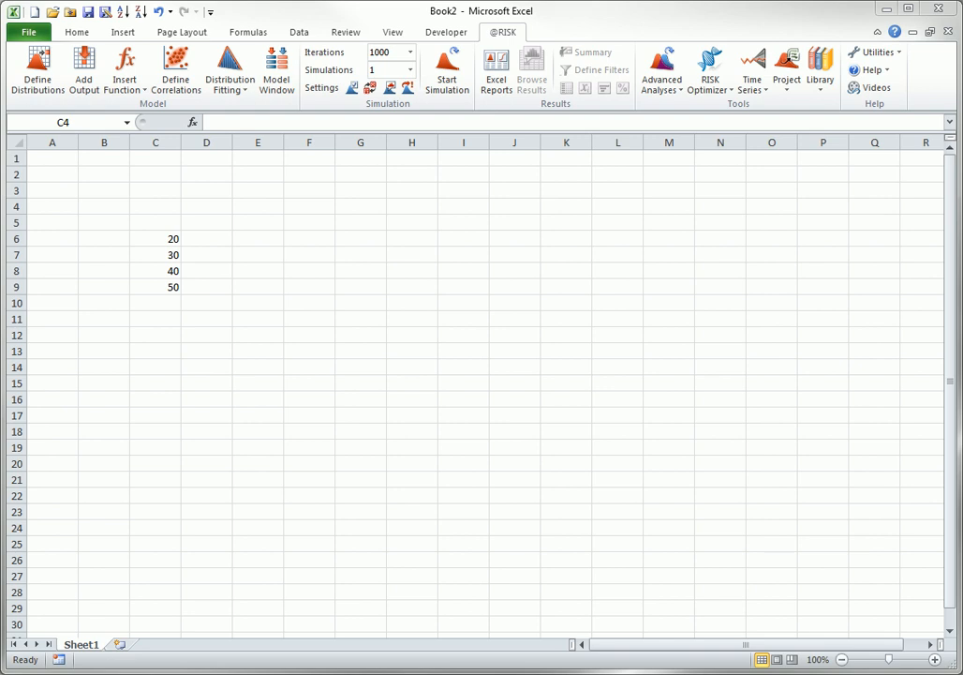
- Enter =RiskSimtable(C6:C9) in cell C4 so it references the list of values below it
click(148, 206)
text(=risk)
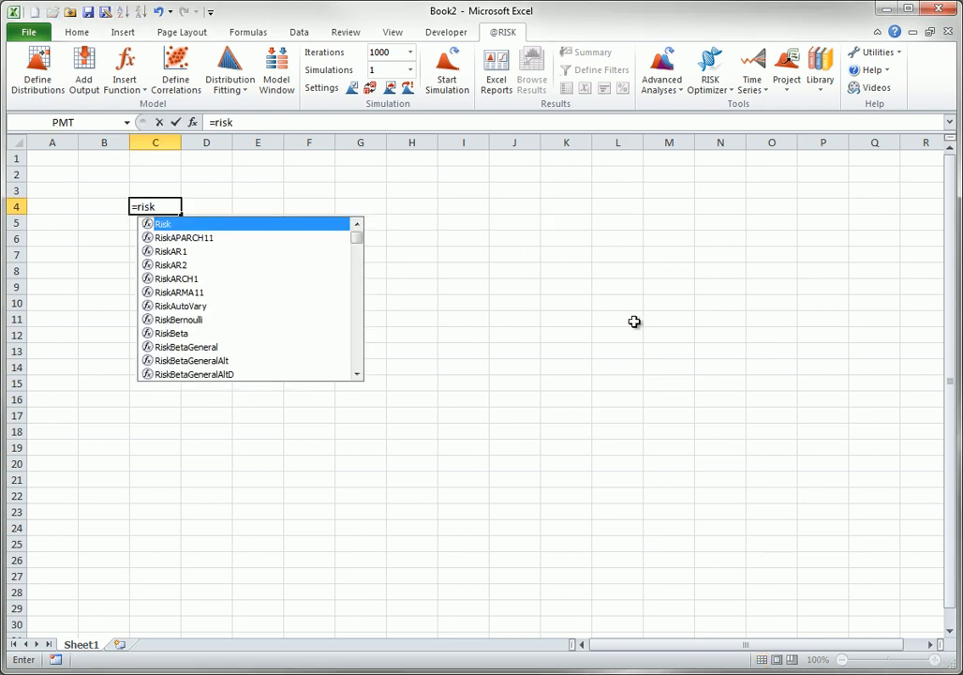
text(sim)
key(Tab)
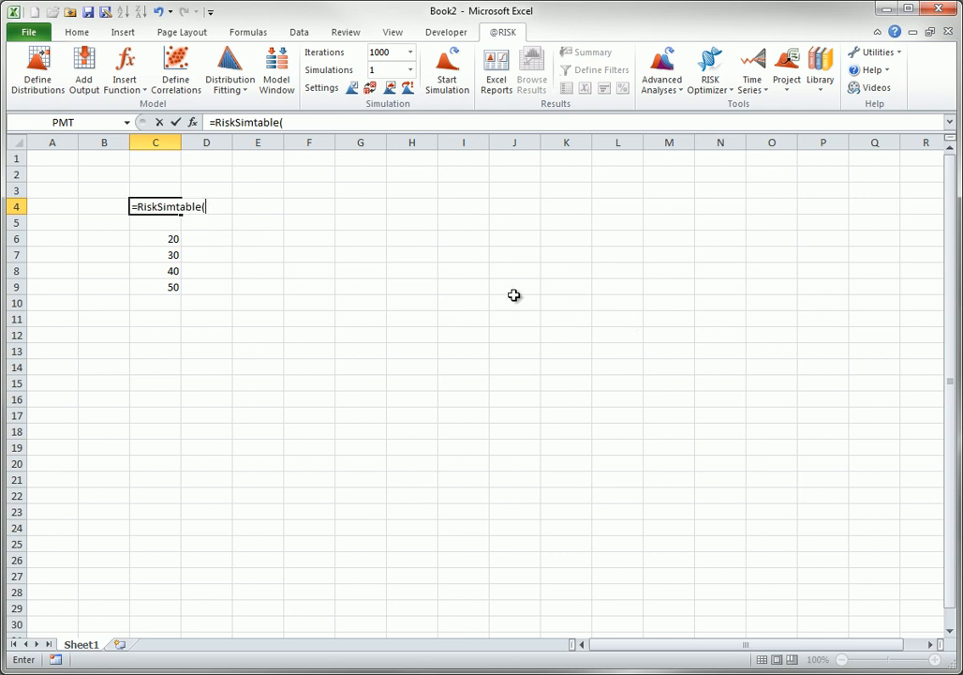
drag(161, 237, 173, 274)
text())
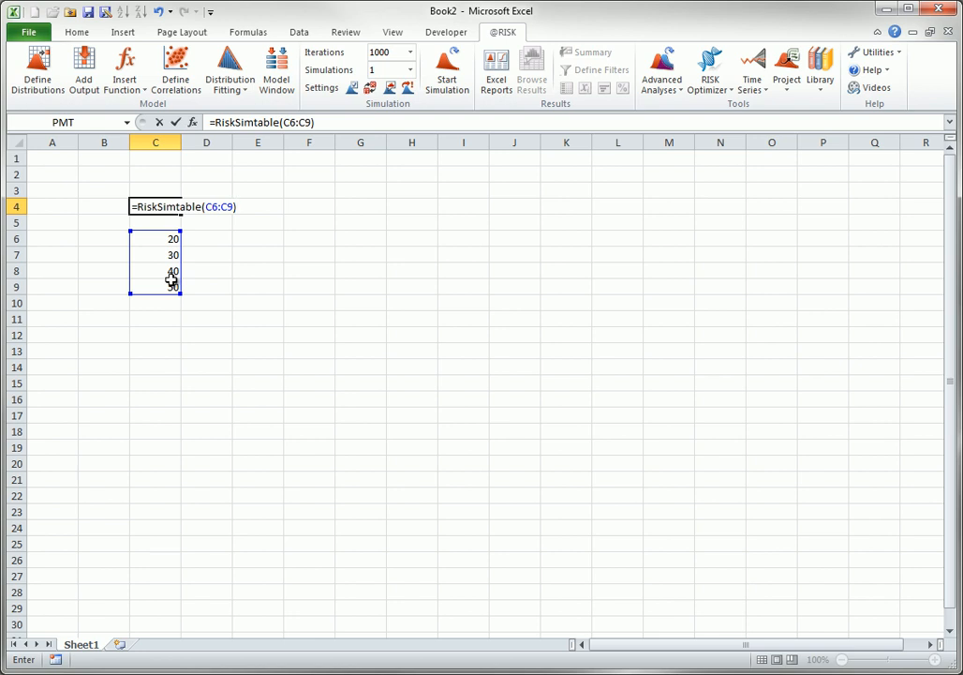
key(Tab)
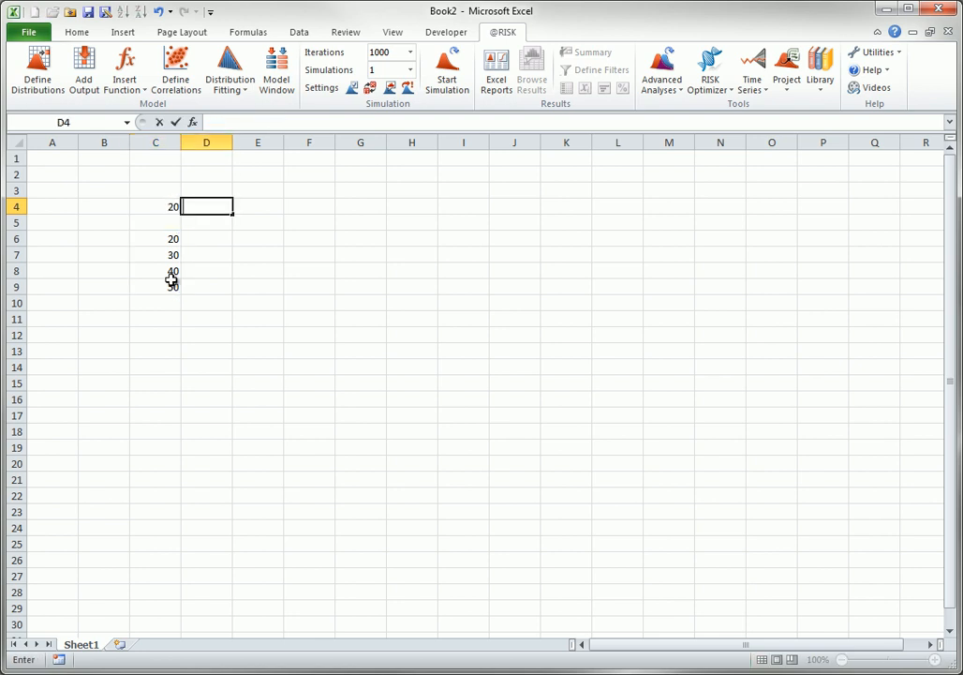
- Enter =RiskSimtable({20,30,40,50}) in cell D4, with the values listed directly in the formula
text(=risksim)
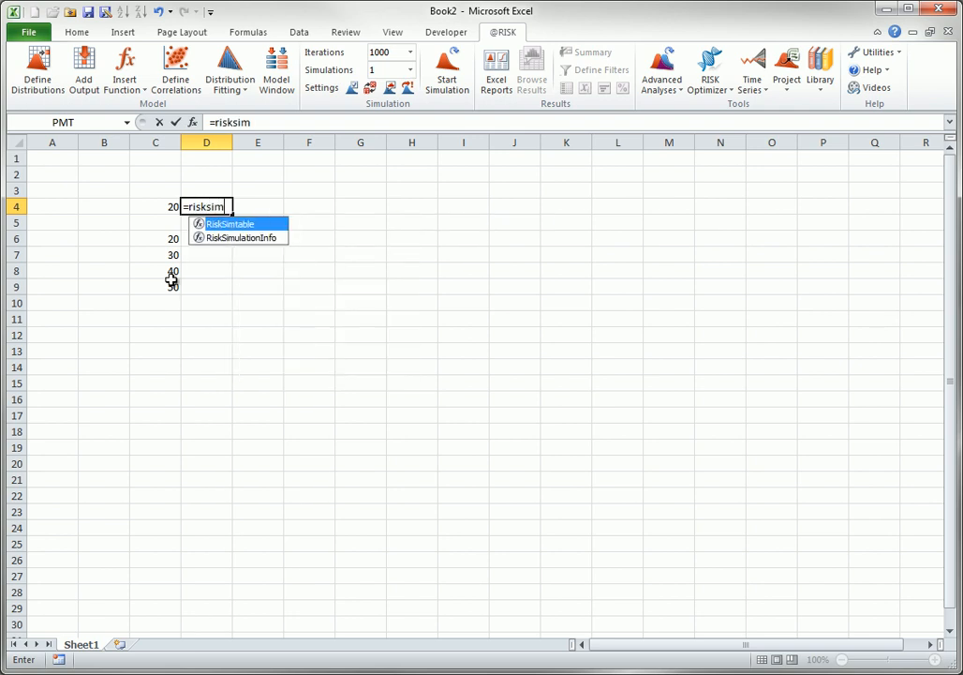
key(Tab)
text({)
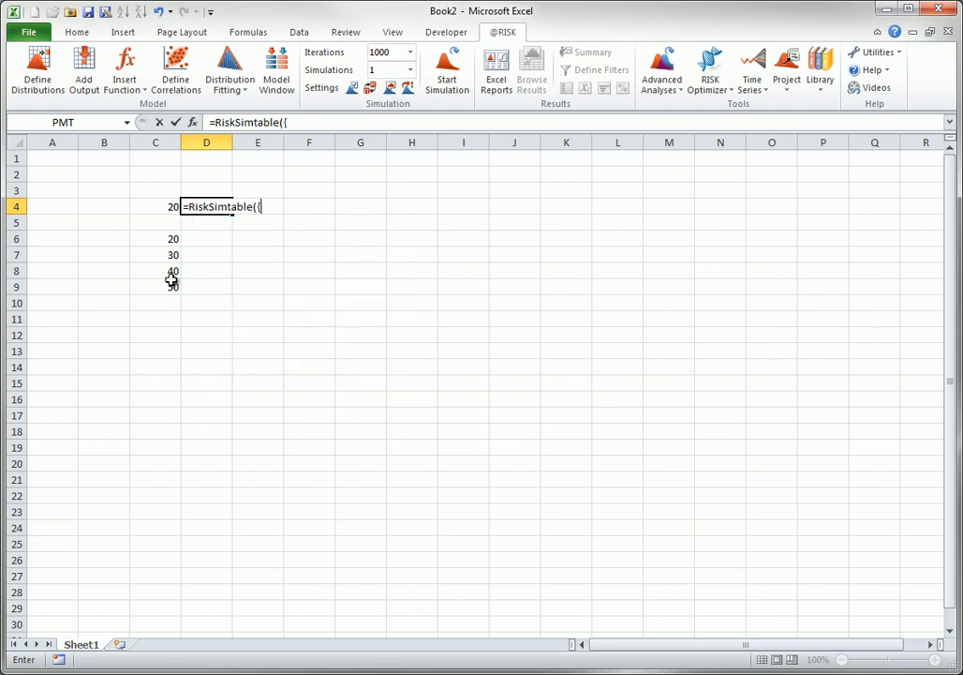
text(20,30,40,50)
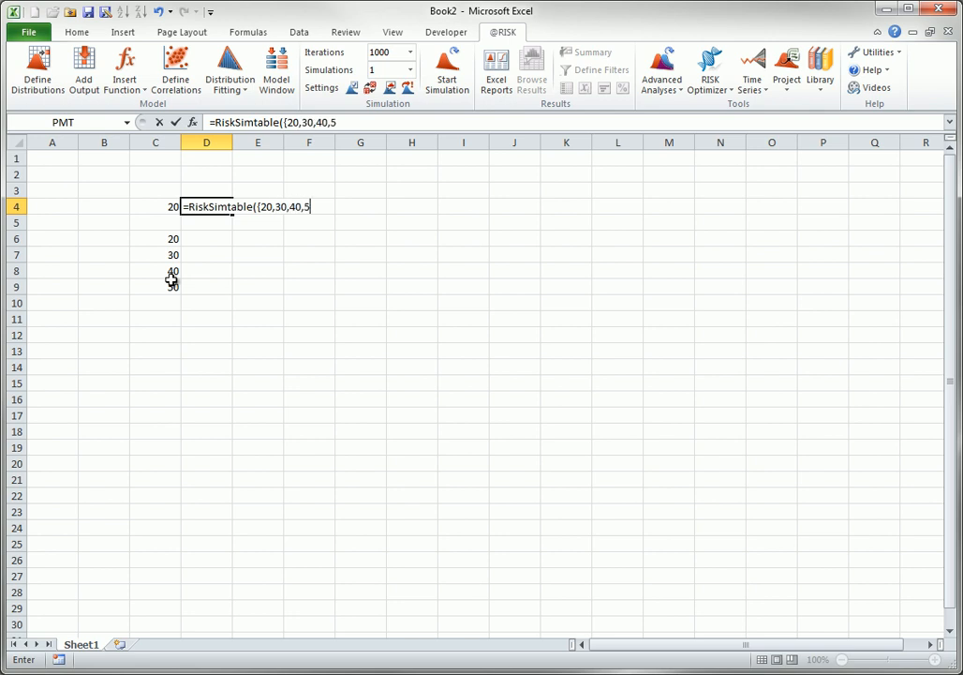
text(}))
key(Tab)
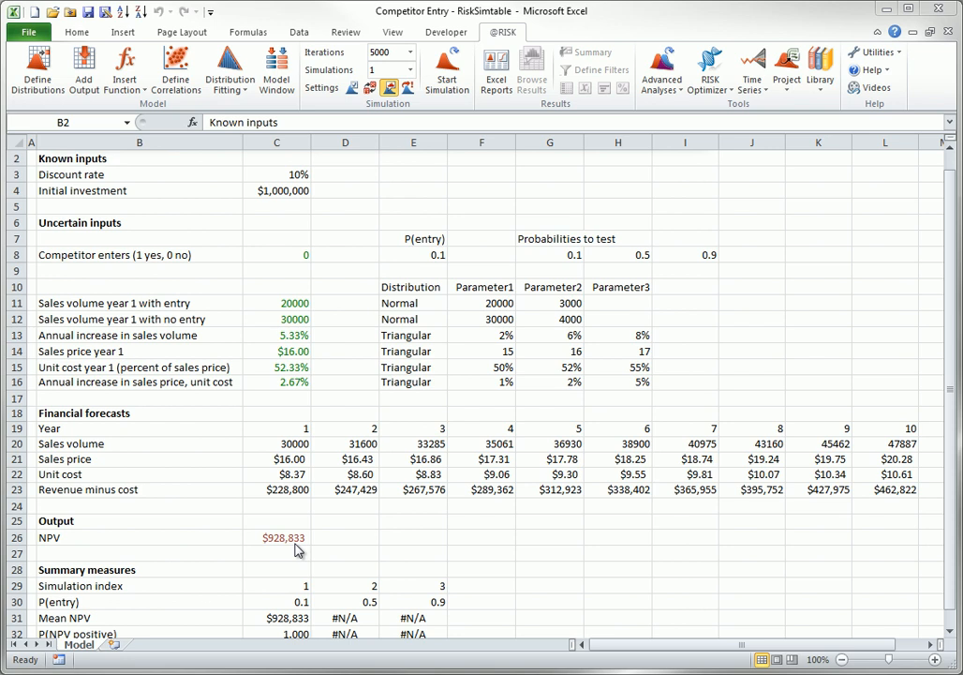
- In the Competitor Entry workbook, check the competitor-entry formula in C8 and enter =RiskSimtable(G8:I8) as P(entry) in E8
click(300, 260)
double_click(300, 254)
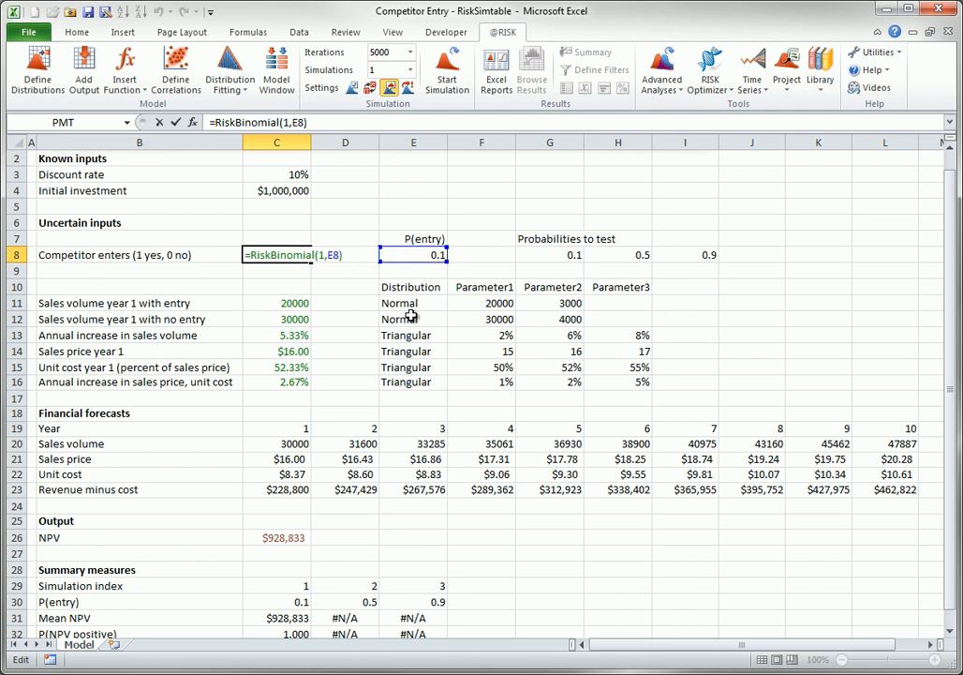
key(Escape)
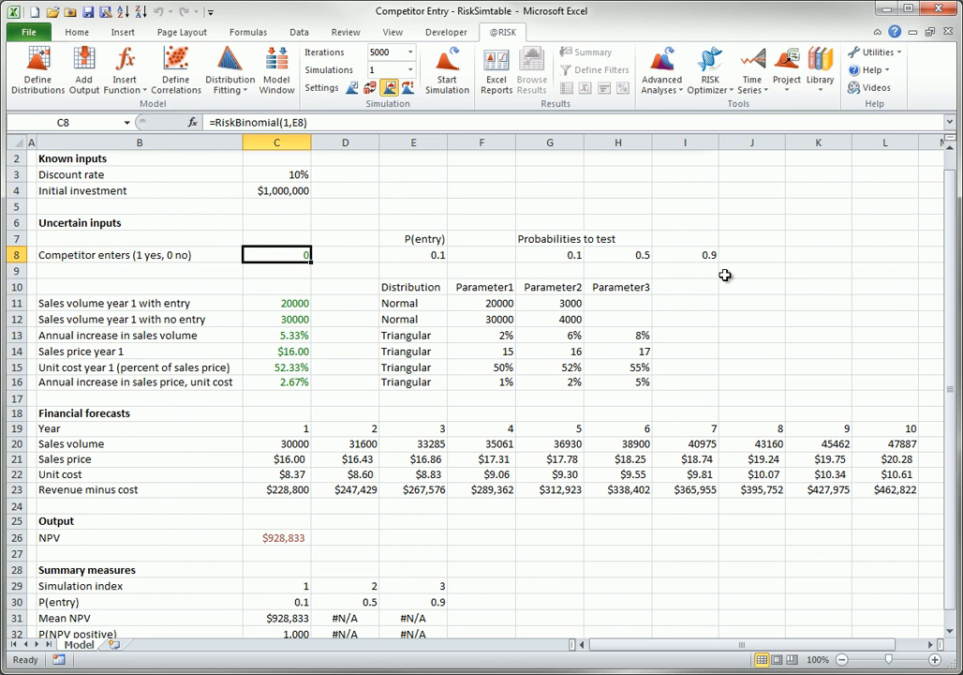
click(430, 254)
text(=)
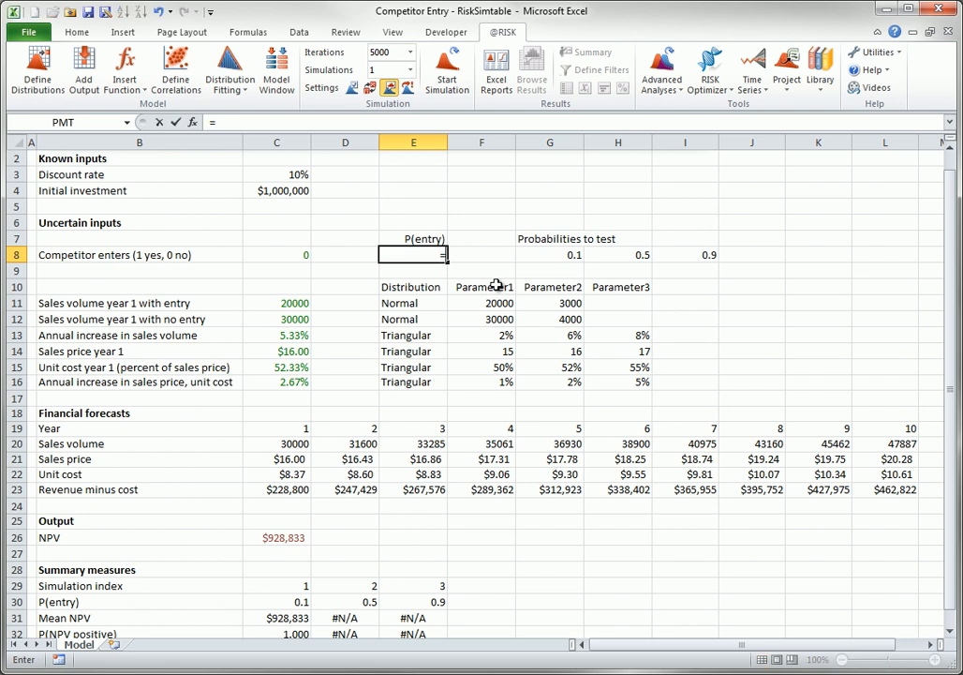
text(risksim)
key(Tab)
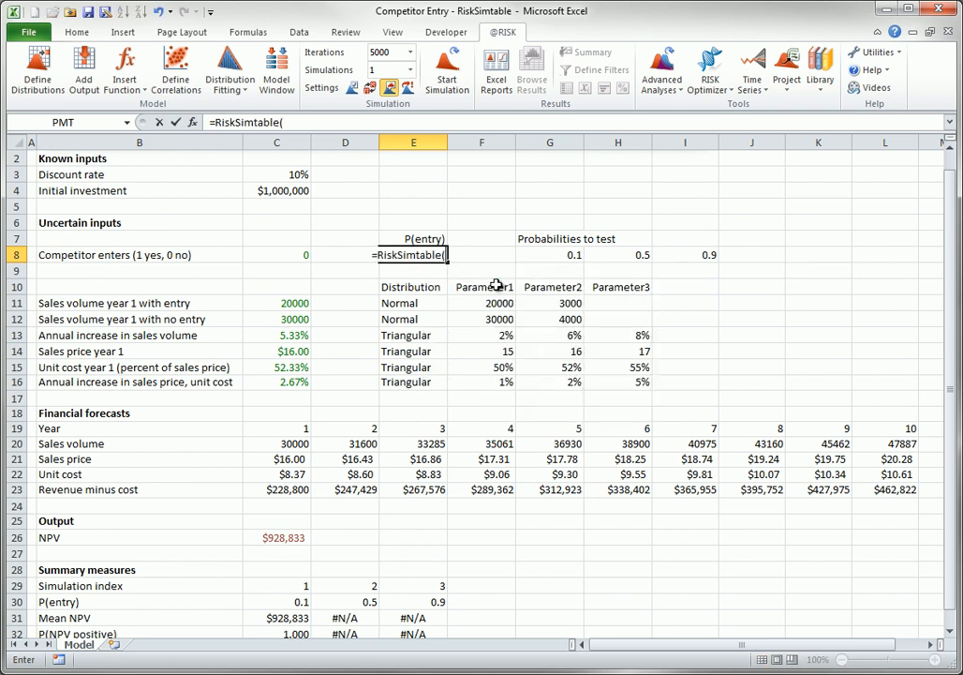
click(576, 254)
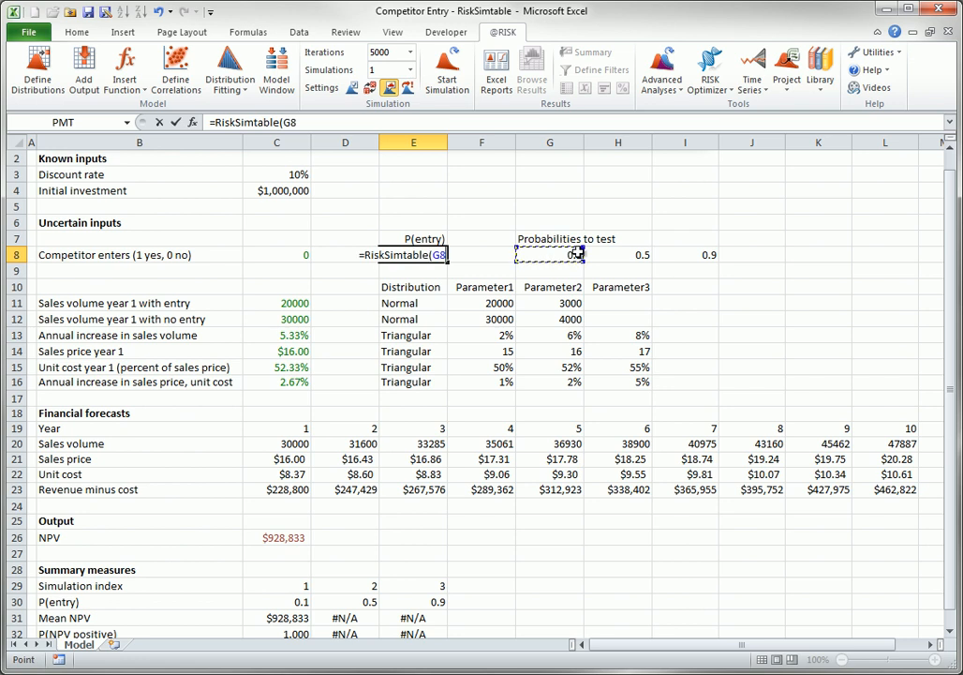
drag(575, 254, 680, 254)
text())
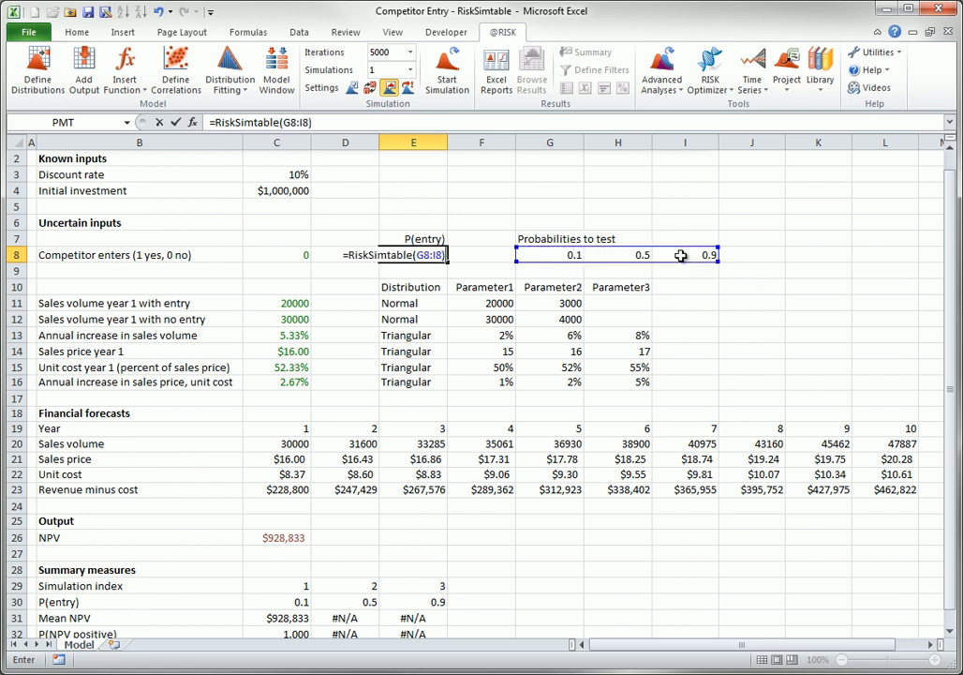
key(Tab)
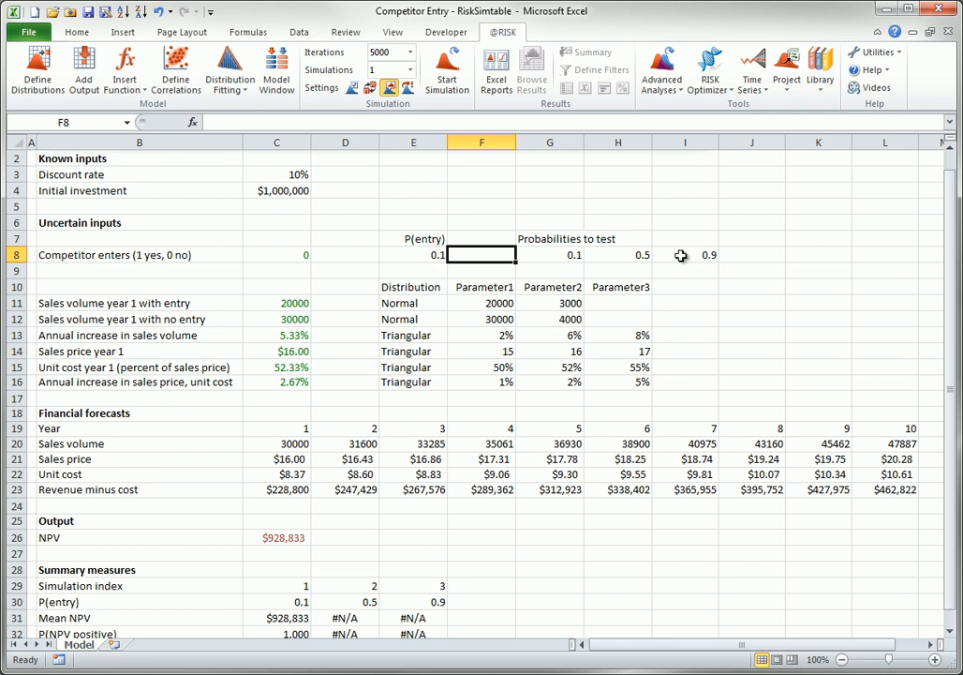
double_click(380, 68)
text(3)
click(447, 65)
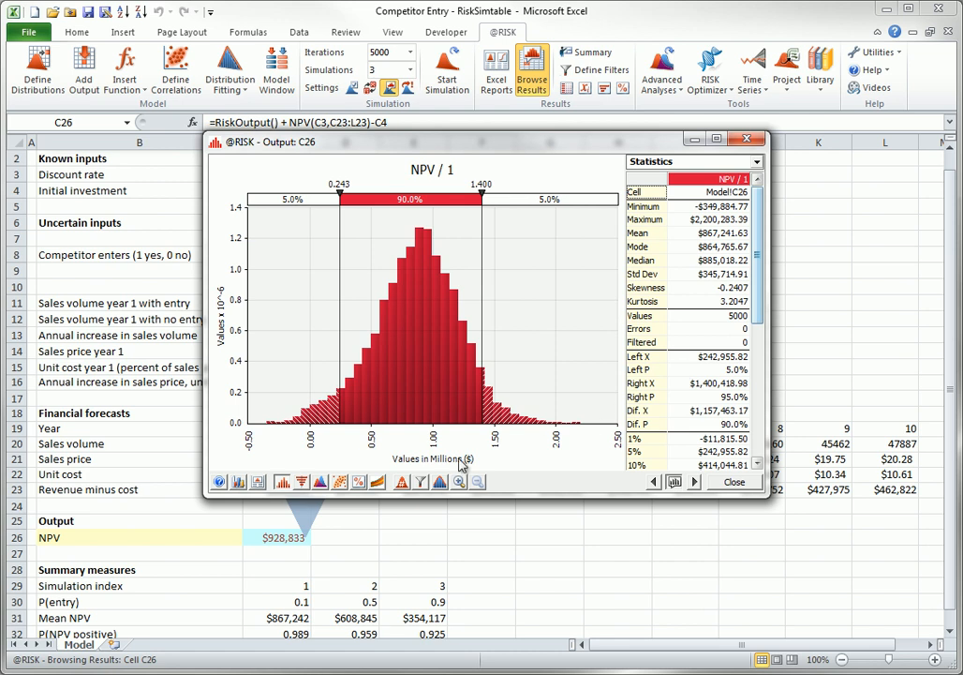
- View the NPV output distribution for Simulation #2 and Simulation #3, and close the results window
click(401, 482)
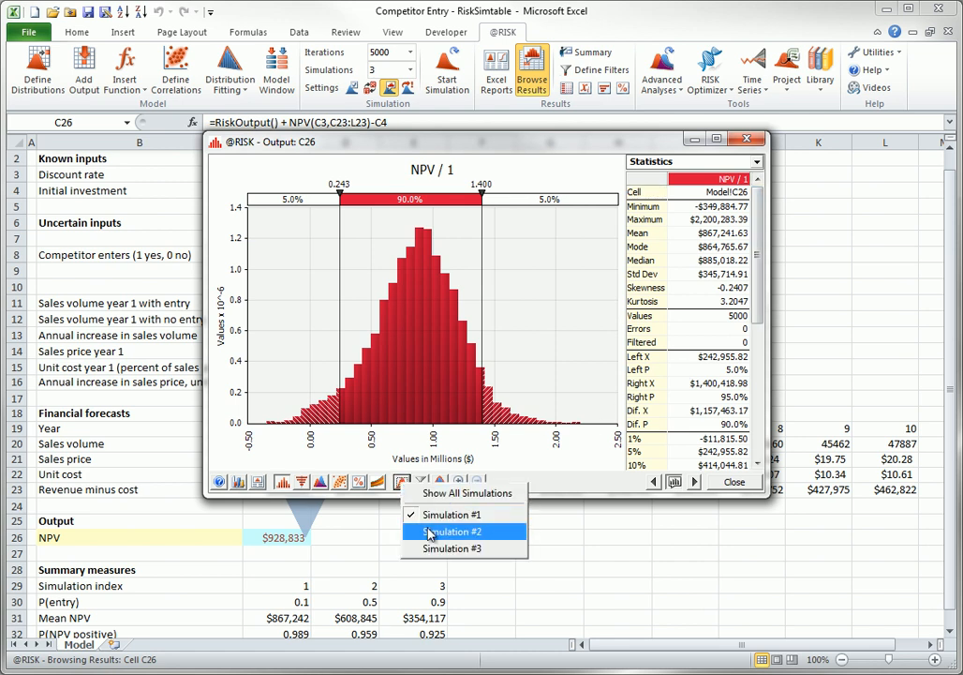
click(432, 530)
click(403, 482)
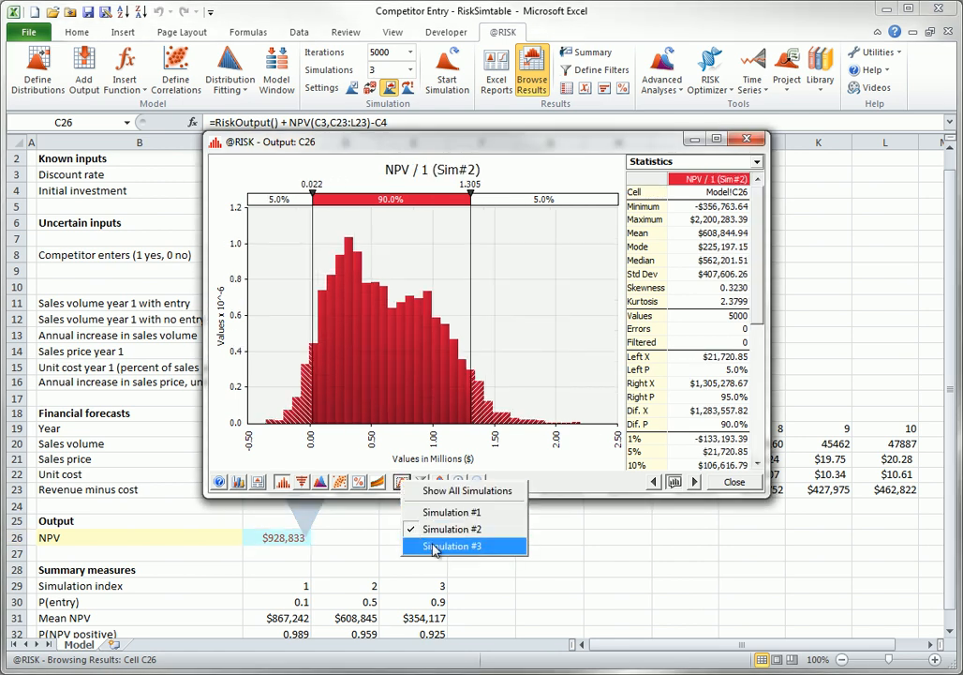
click(433, 551)
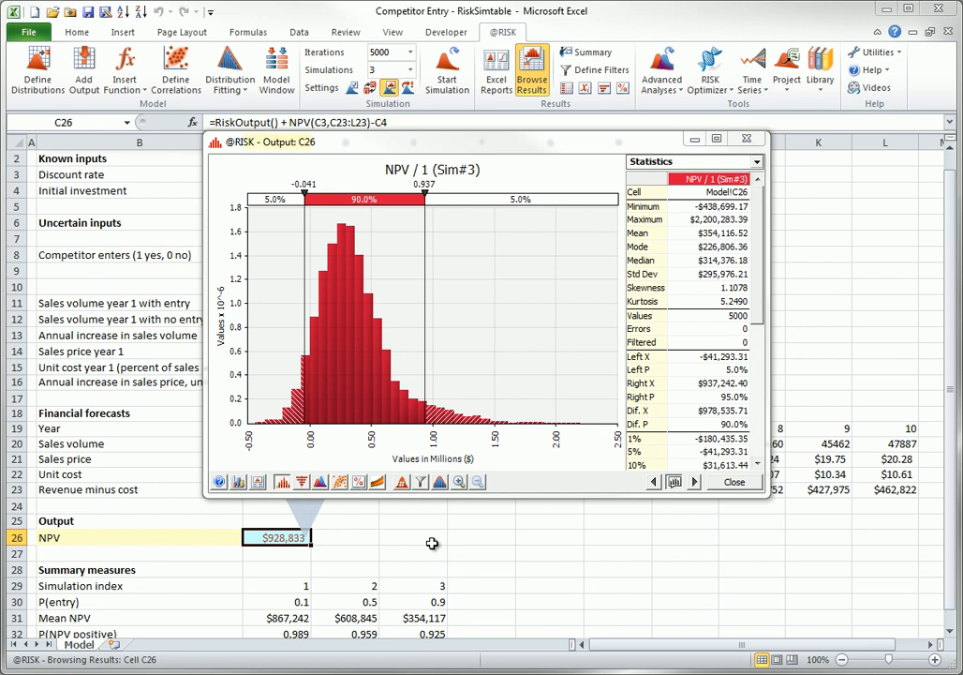
click(735, 482)
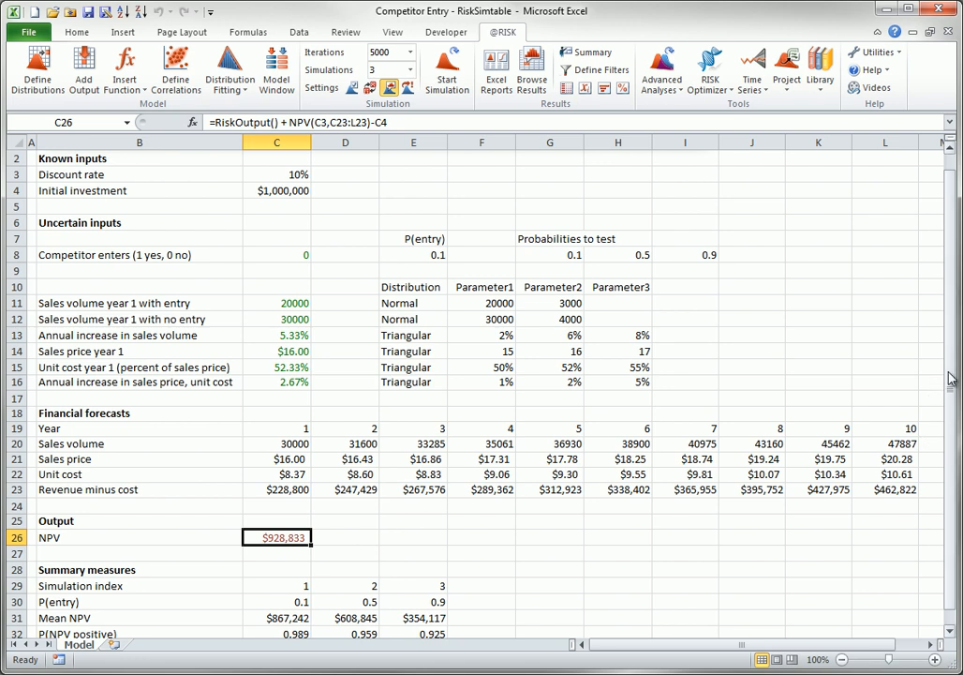
- Inspect the Mean NPV formulas in C31, D31 and E31 of the summary measures without changing them
drag(948, 377, 949, 495)
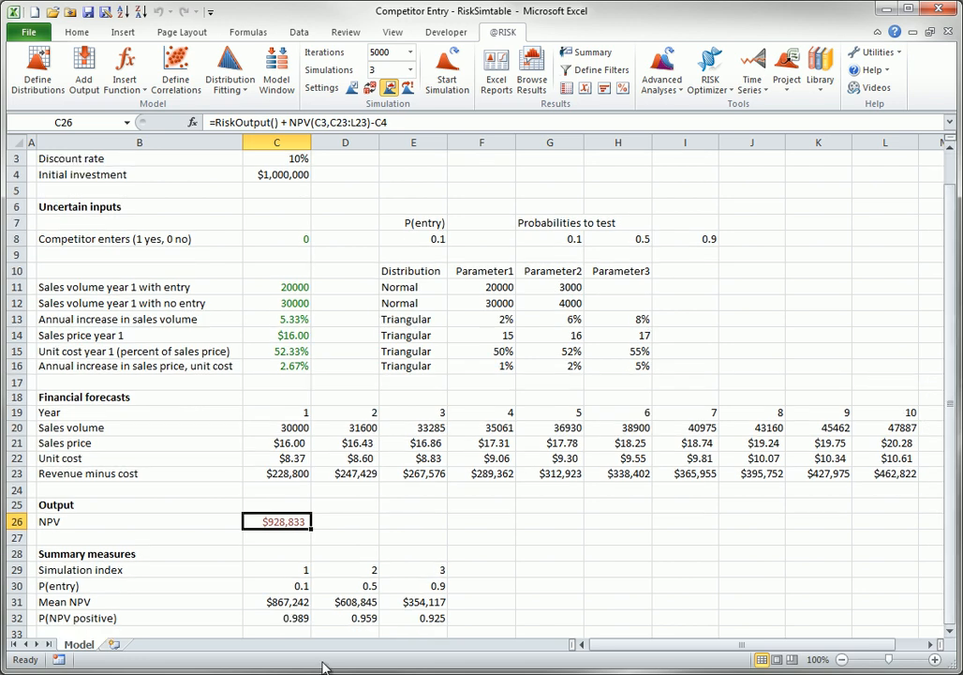
click(281, 602)
double_click(282, 602)
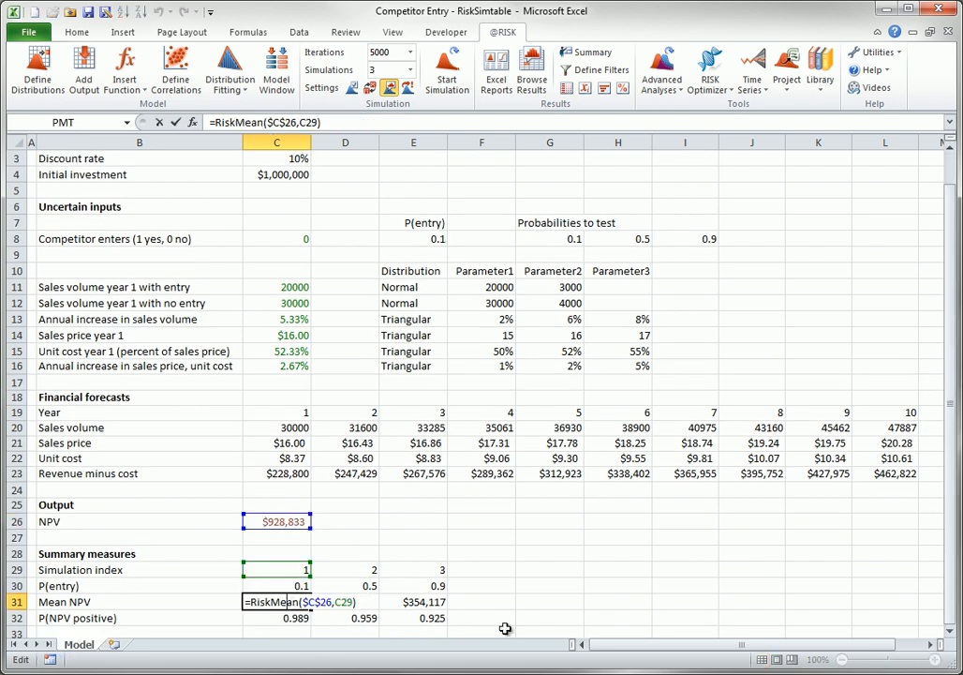
key(Escape)
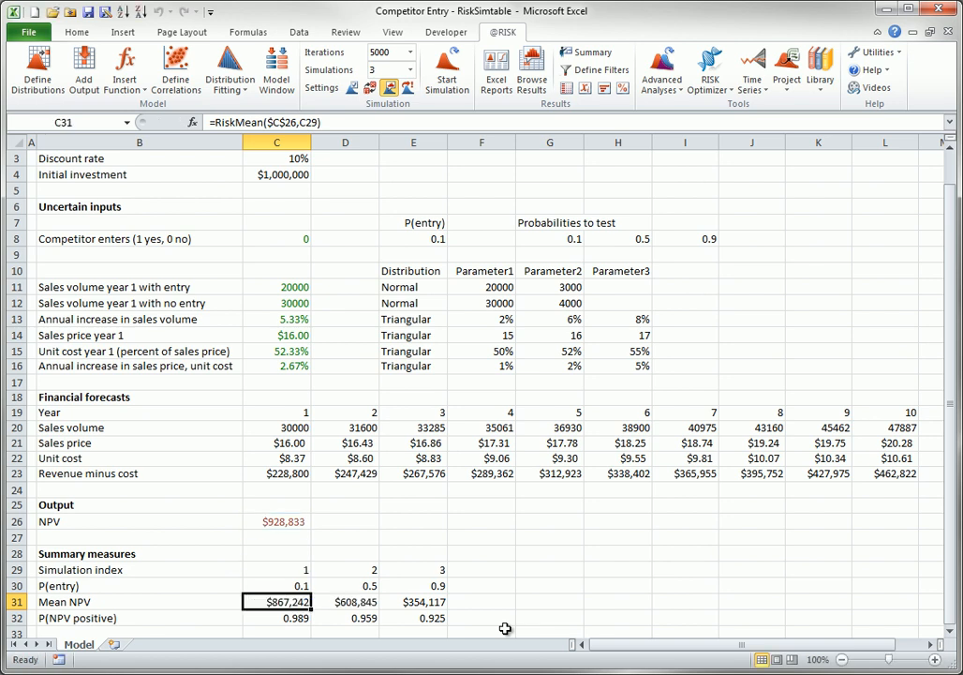
click(373, 602)
double_click(356, 602)
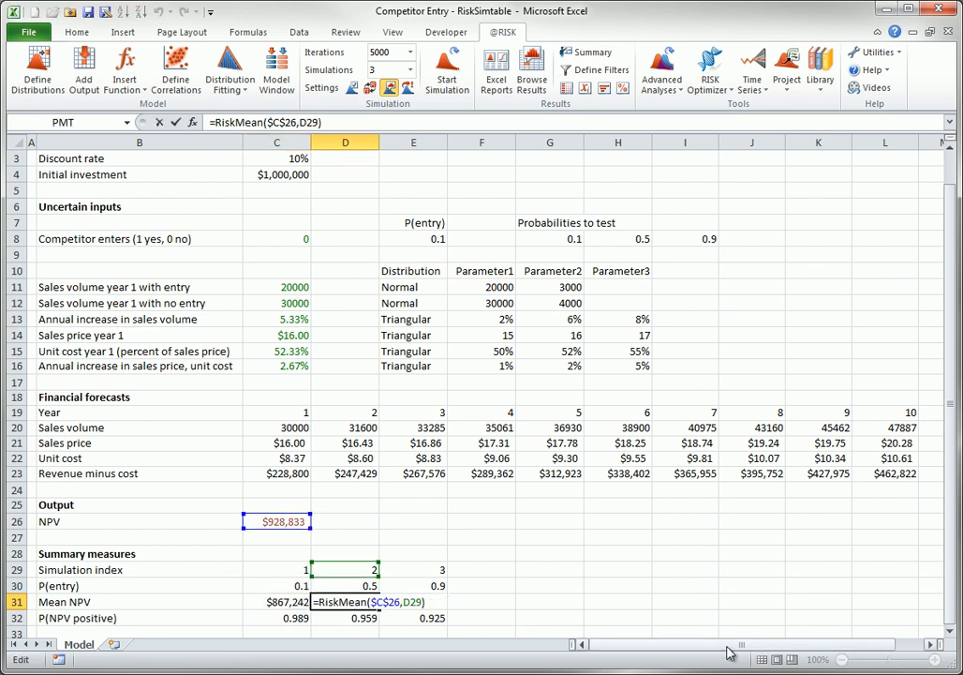
key(Escape)
double_click(436, 602)
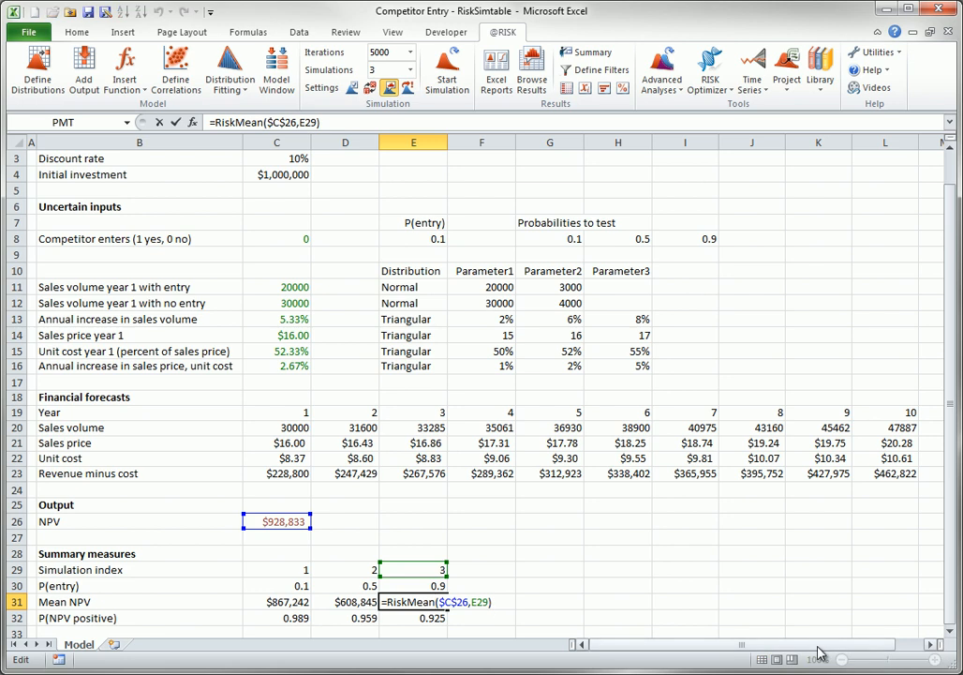
key(Escape)
- Inspect the P(NPV positive) formulas in C32, D32 and E32 without changing them
double_click(275, 619)
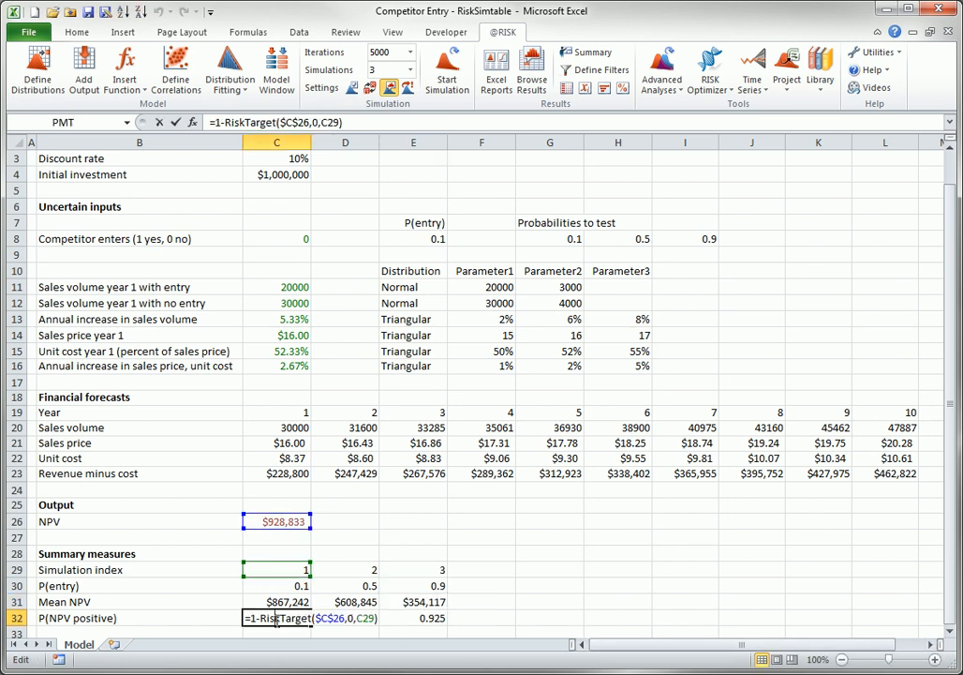
key(Escape)
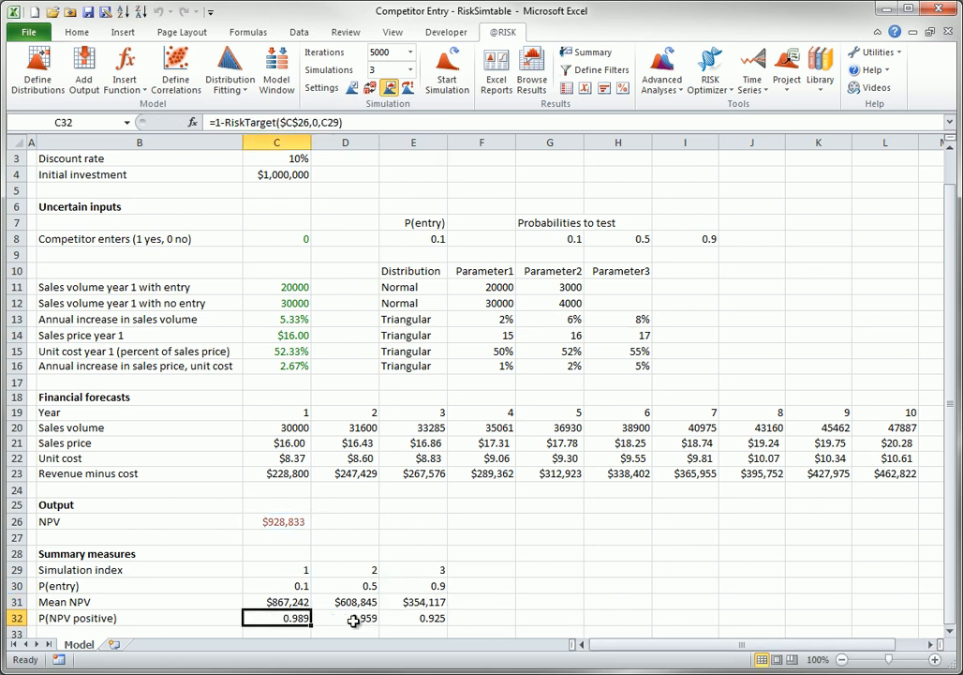
double_click(357, 619)
key(Escape)
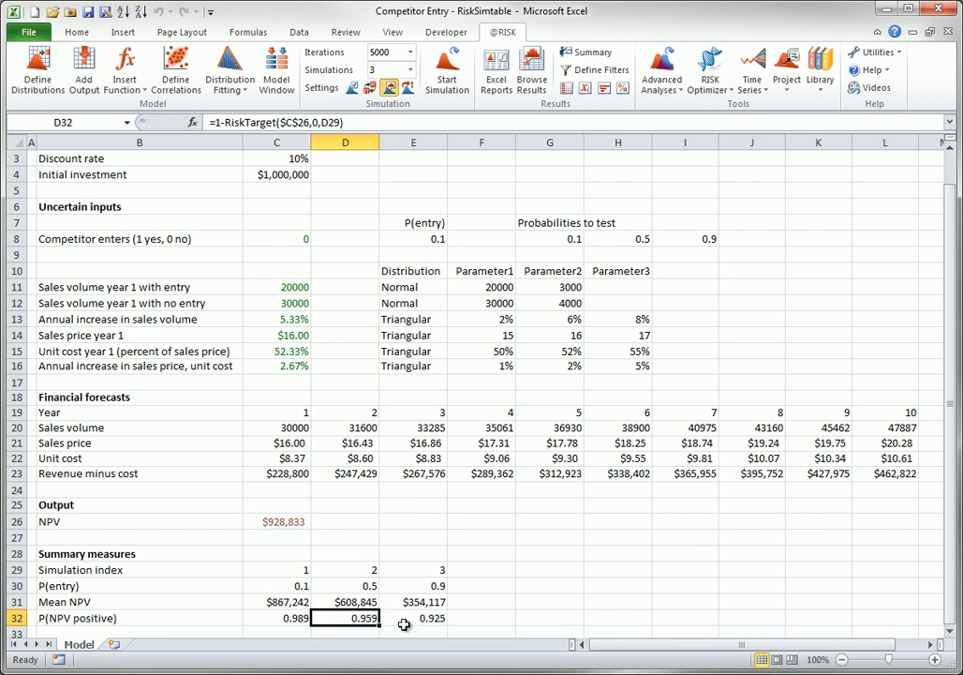
double_click(424, 618)
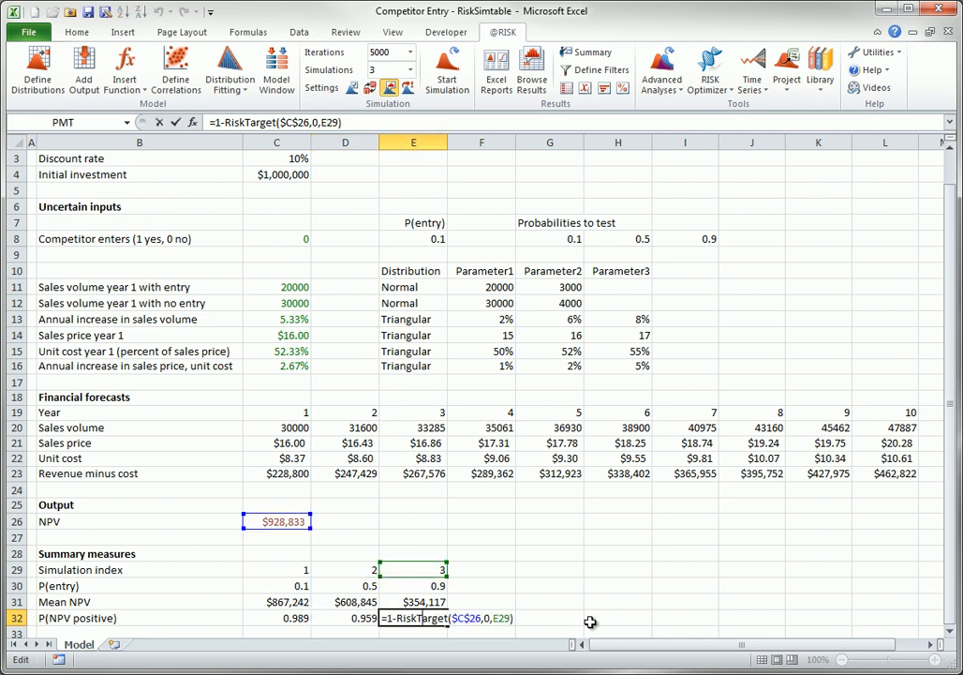
key(Escape)
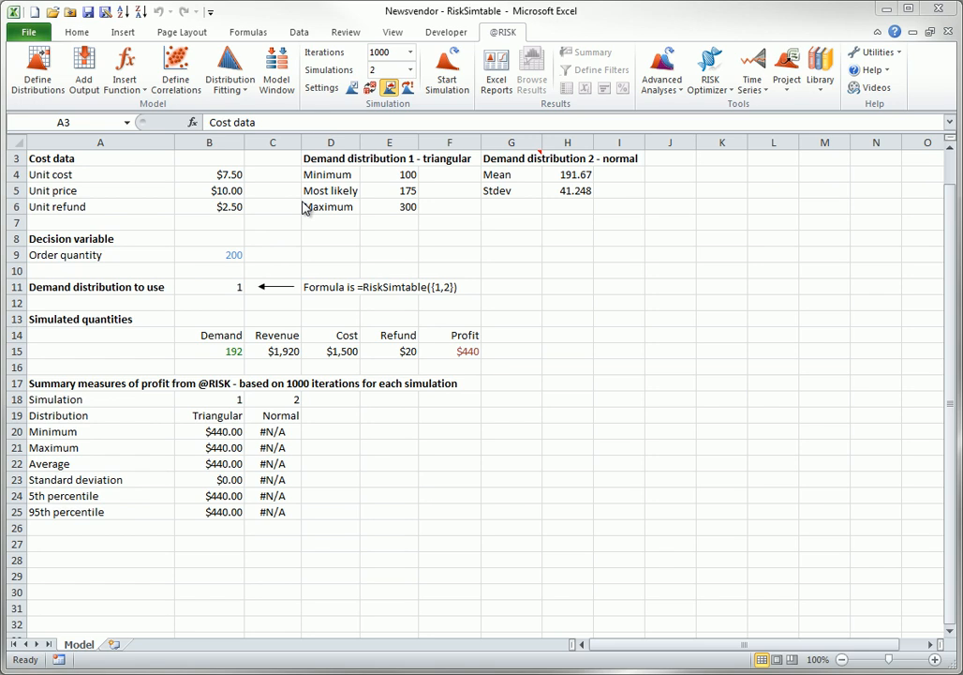
- In the Newsvendor workbook, review the formulas in B11 (demand distribution to use) and B15 (demand), and run the simulation
double_click(234, 287)
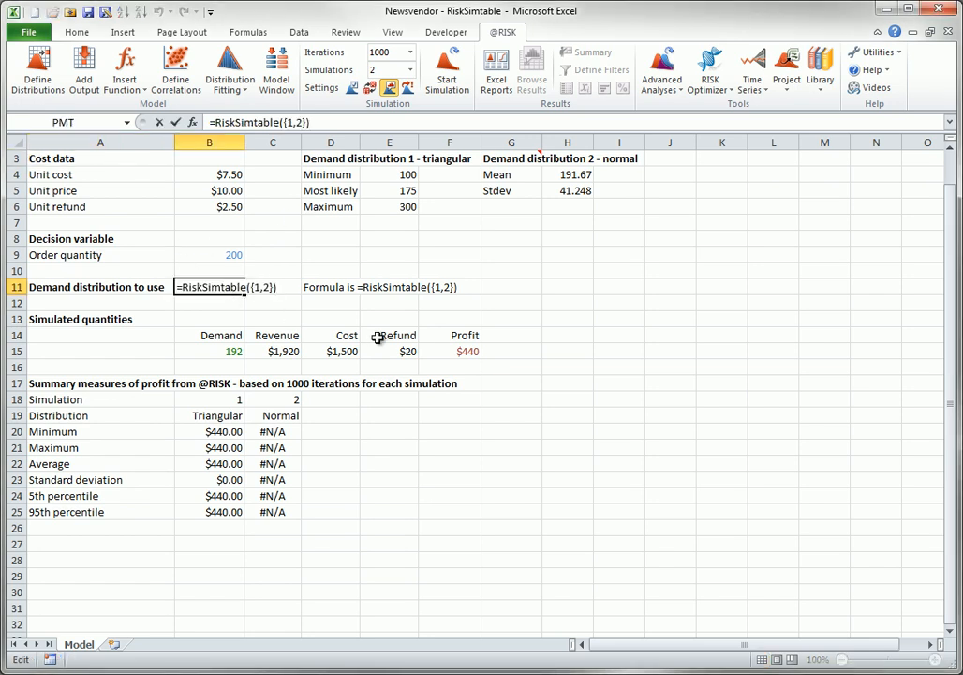
key(Escape)
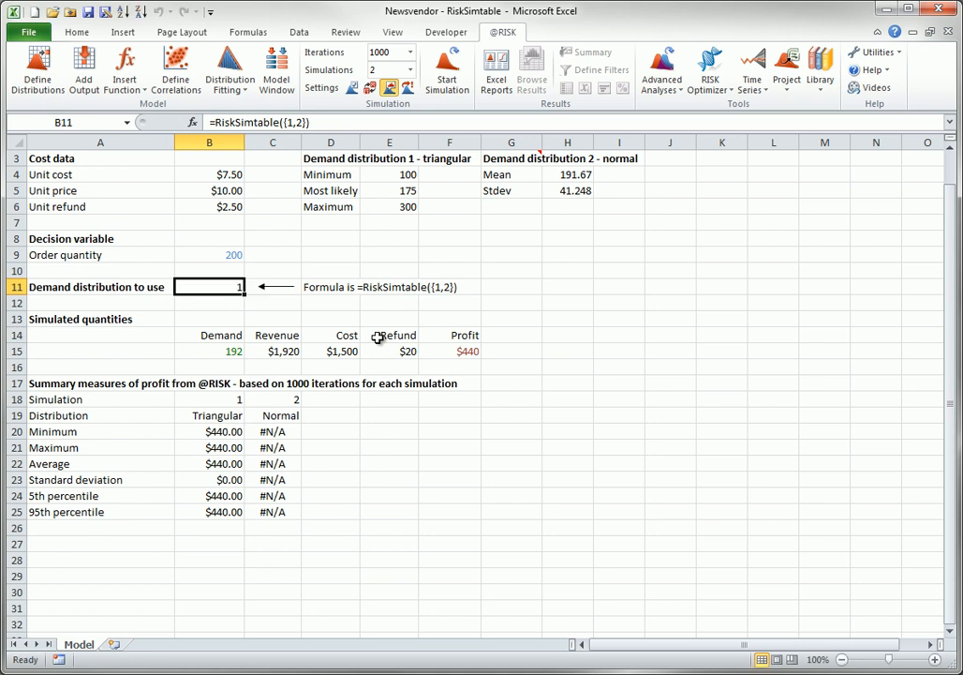
double_click(227, 351)
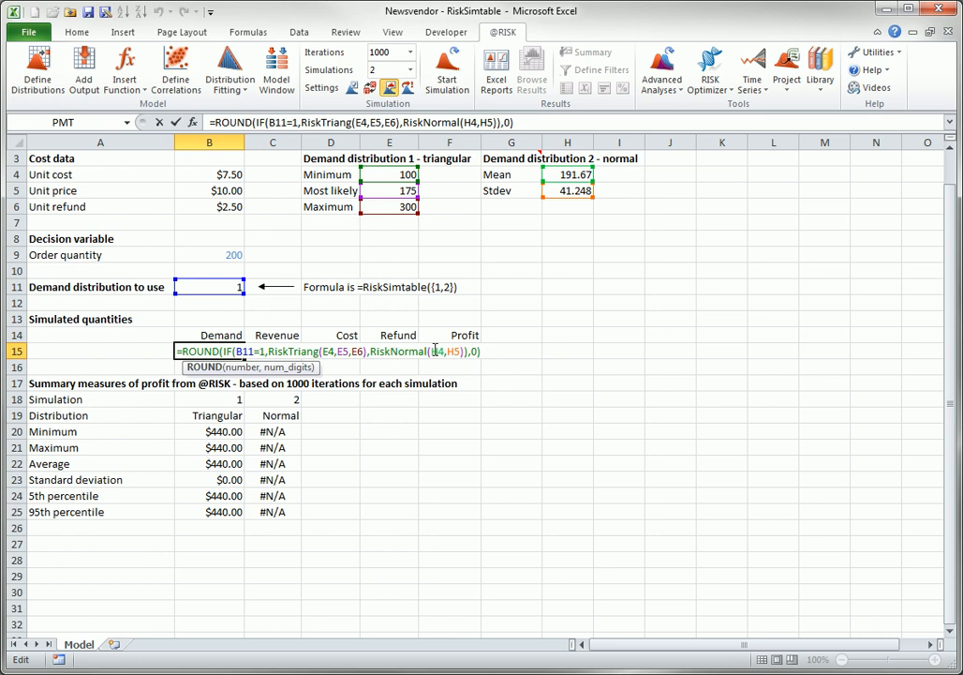
key(Escape)
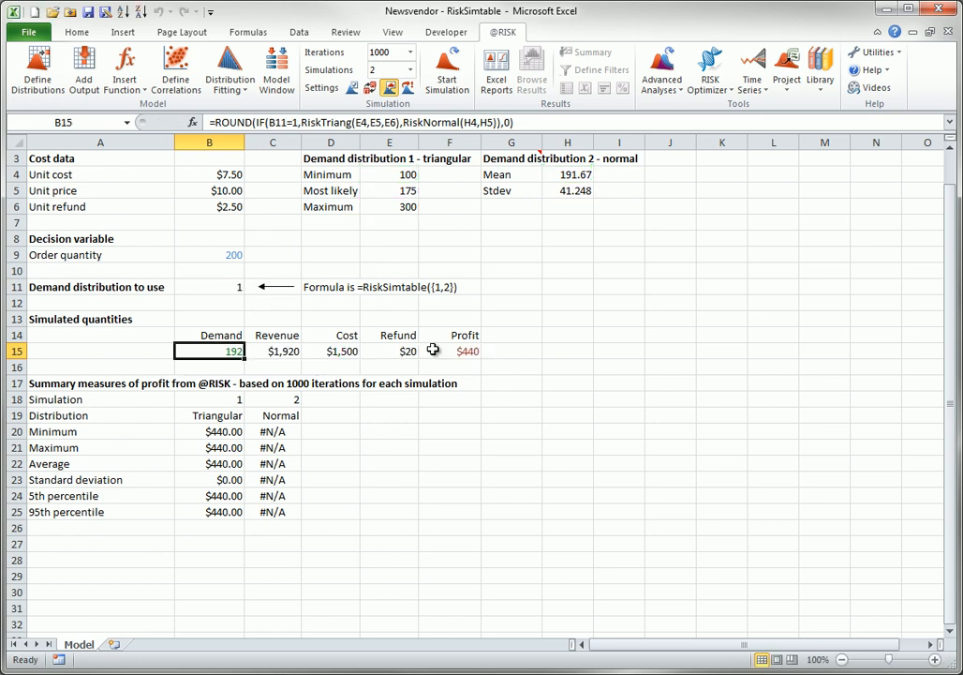
click(448, 63)
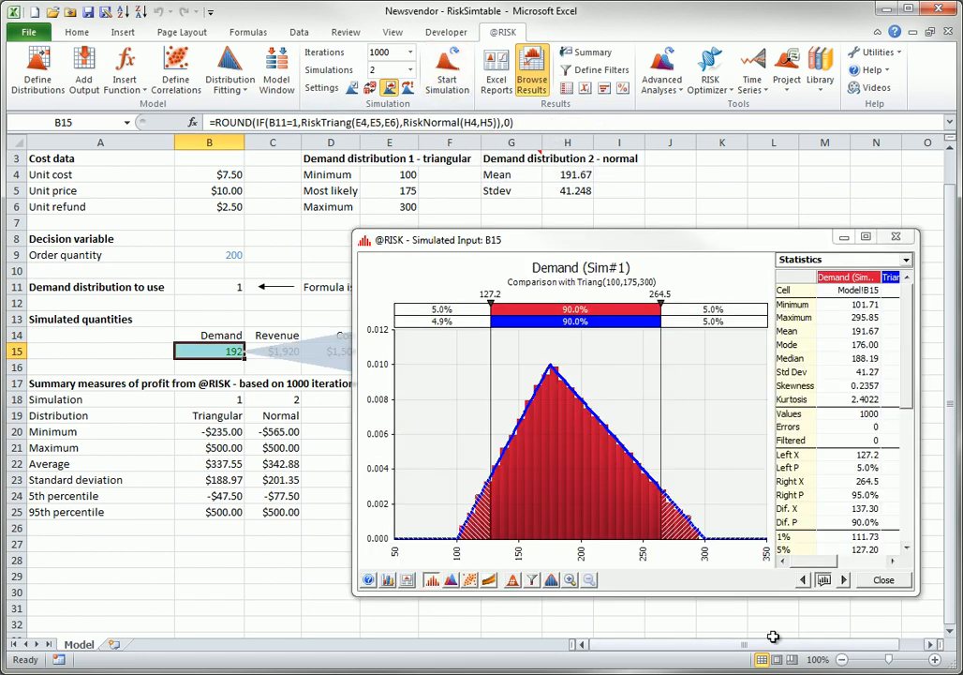
- Close the Demand results window and inspect the Maximum formulas in B21 and C21 without changing them
click(883, 580)
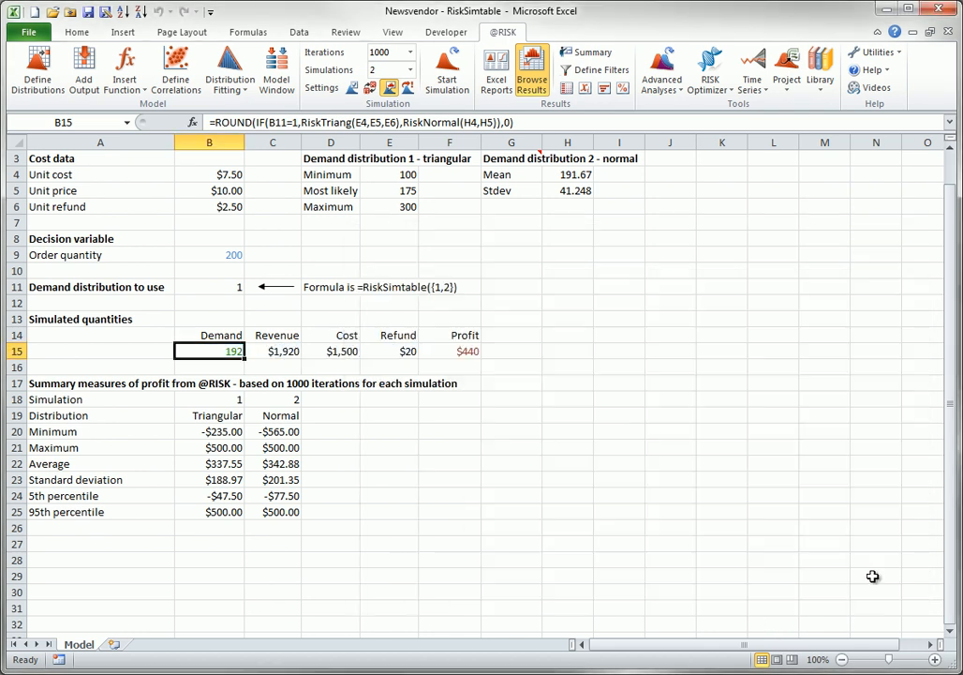
double_click(236, 448)
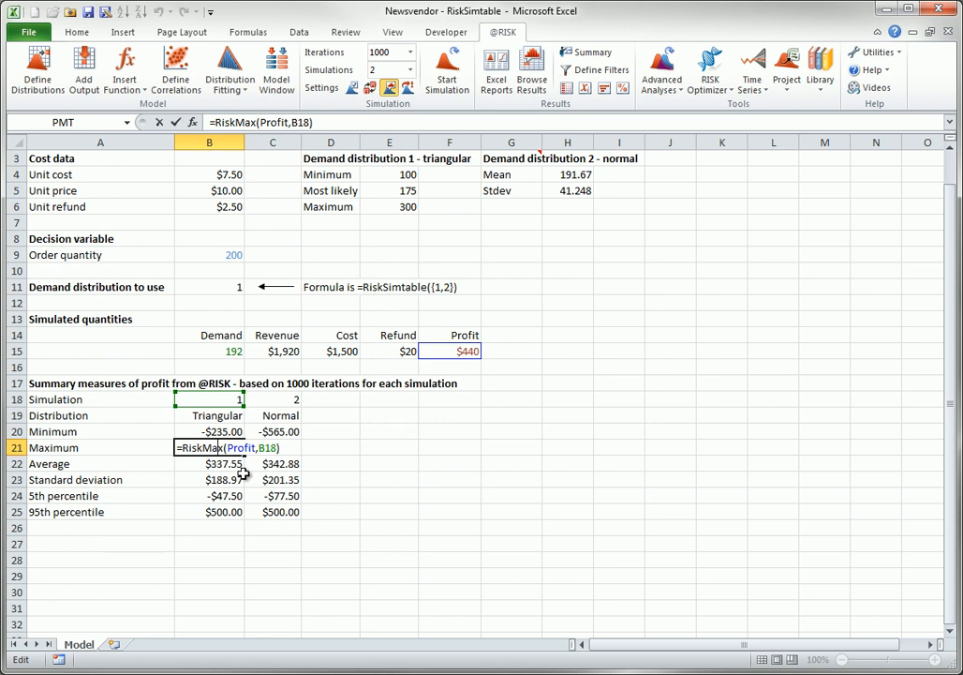
key(Escape)
double_click(272, 448)
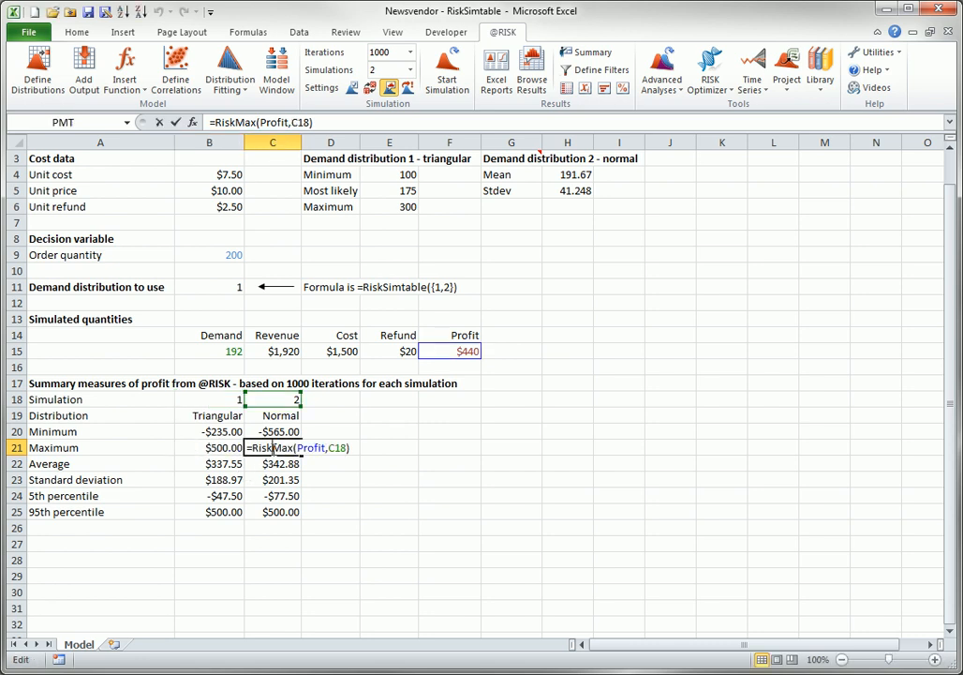
key(Escape)
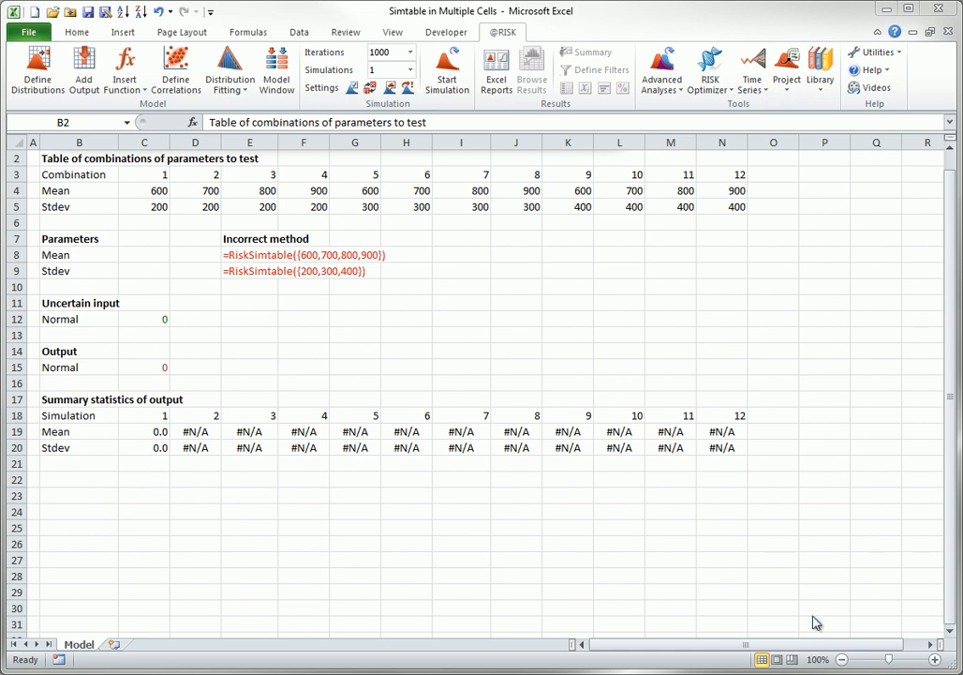
- In the Simtable in Multiple Cells workbook, set the number of simulations to 12
click(381, 70)
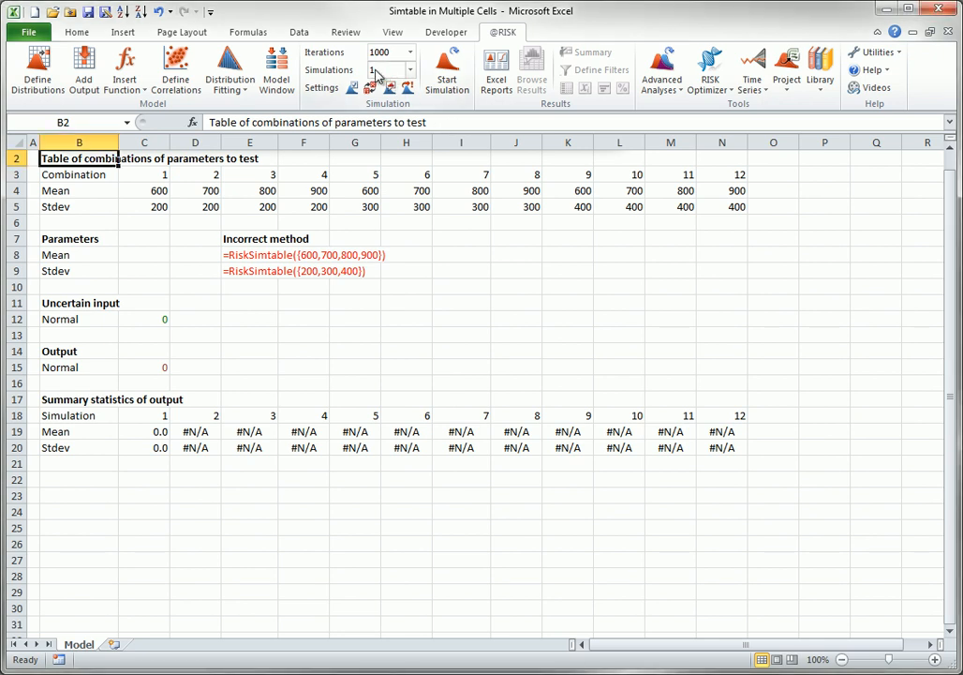
click(382, 70)
text(12)
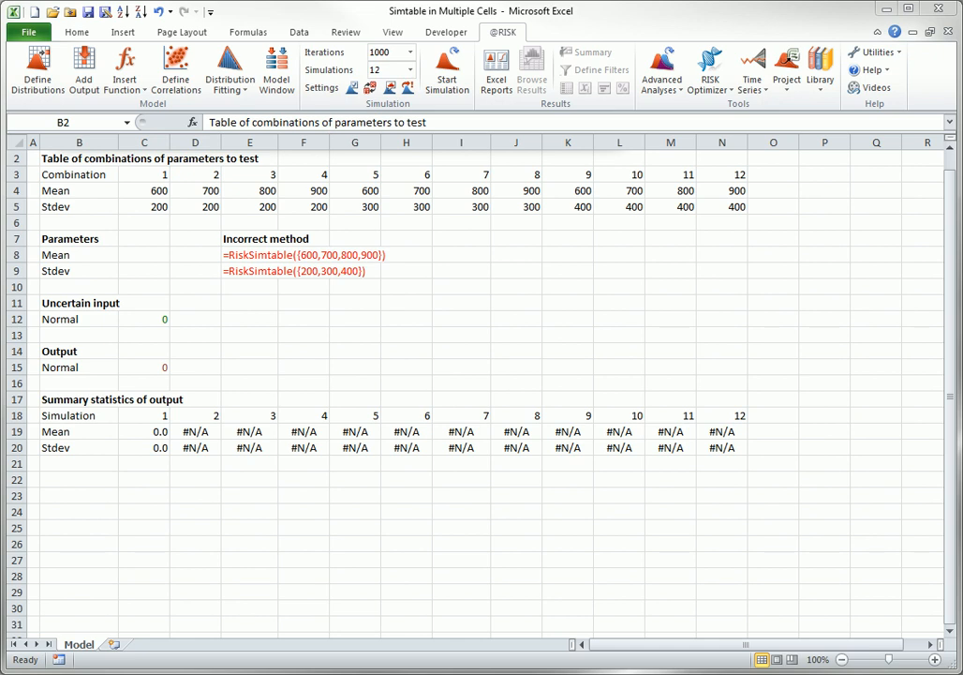
- Inspect the uncertain input formula in C12 and the output formula in C15 without changing them
key(F2)
double_click(172, 323)
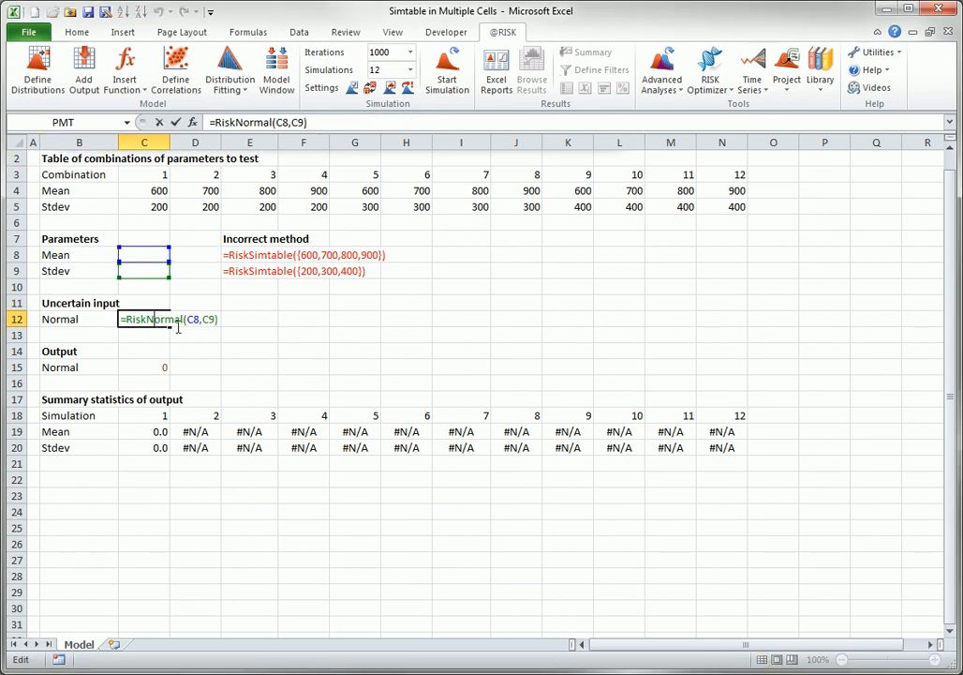
key(Escape)
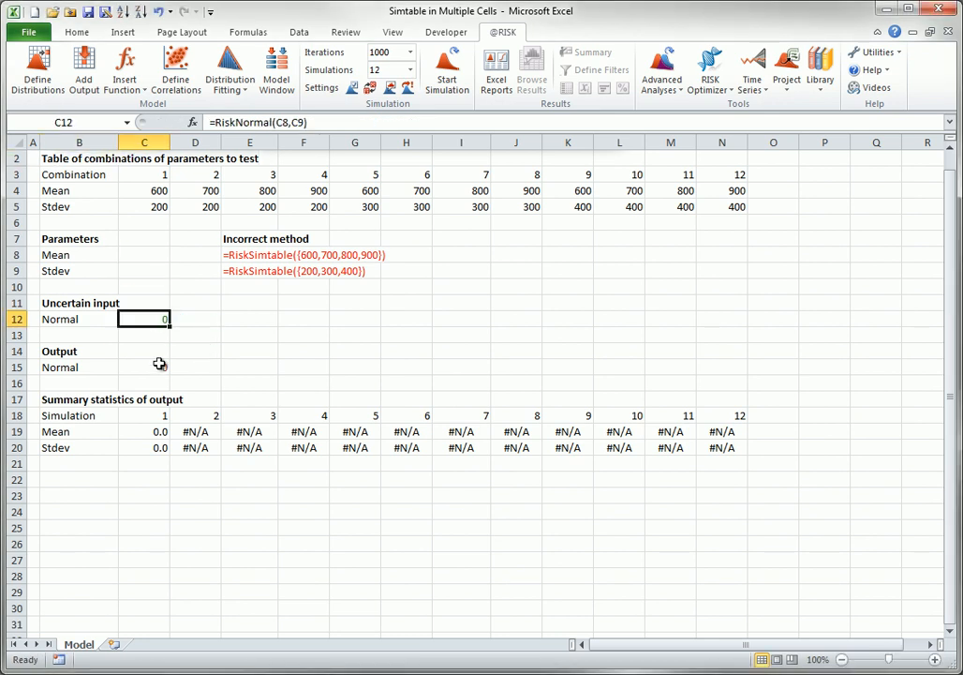
double_click(161, 367)
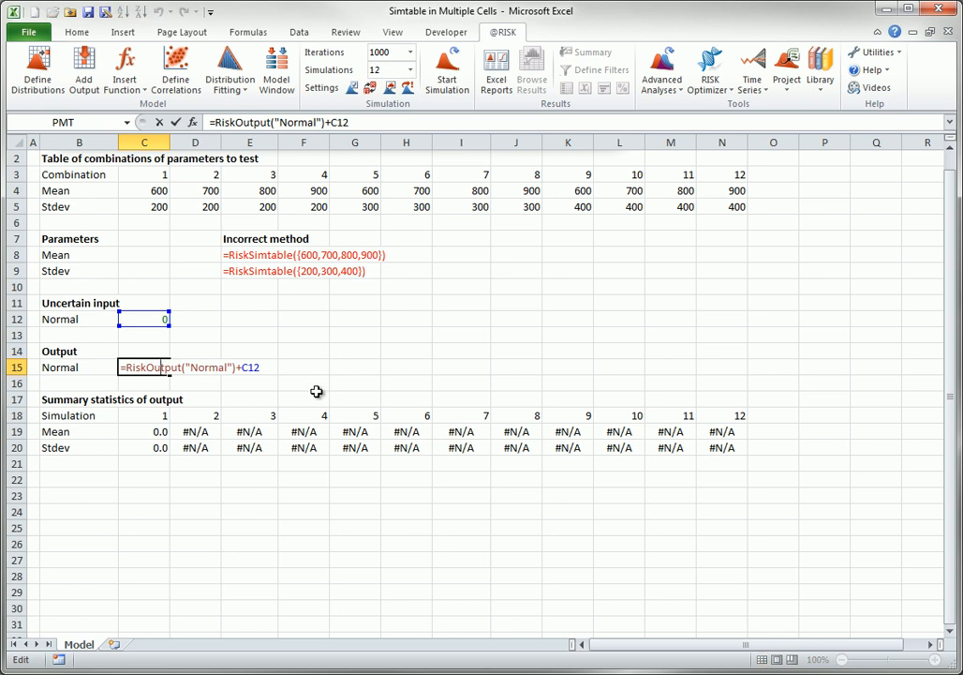
key(Escape)
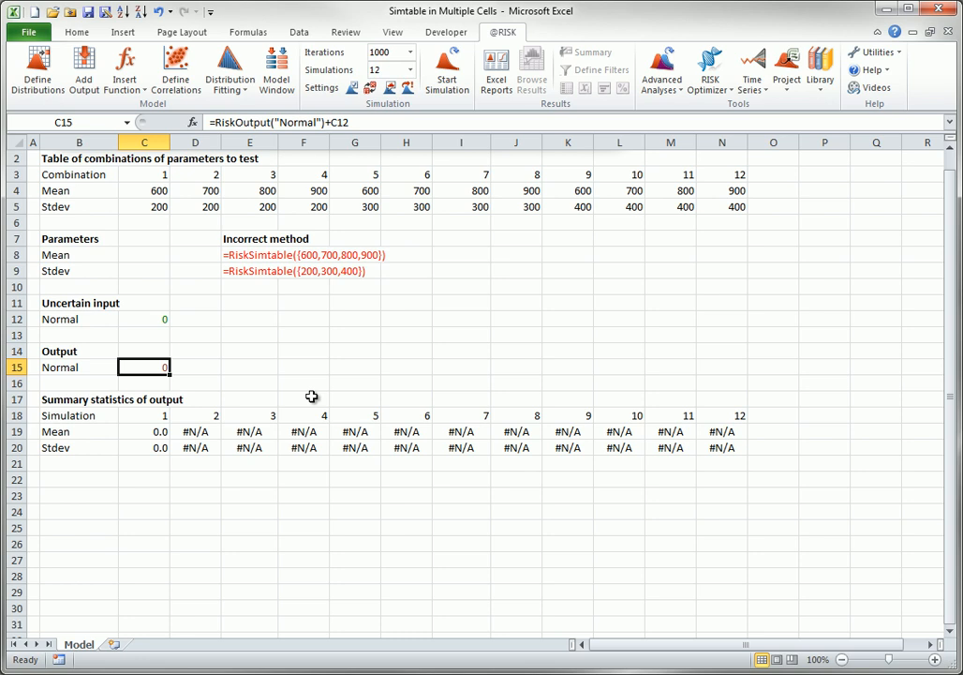
- Enter =RiskSimtable(C4:N4) in C8 as the Mean parameter
click(148, 255)
text(=ris)
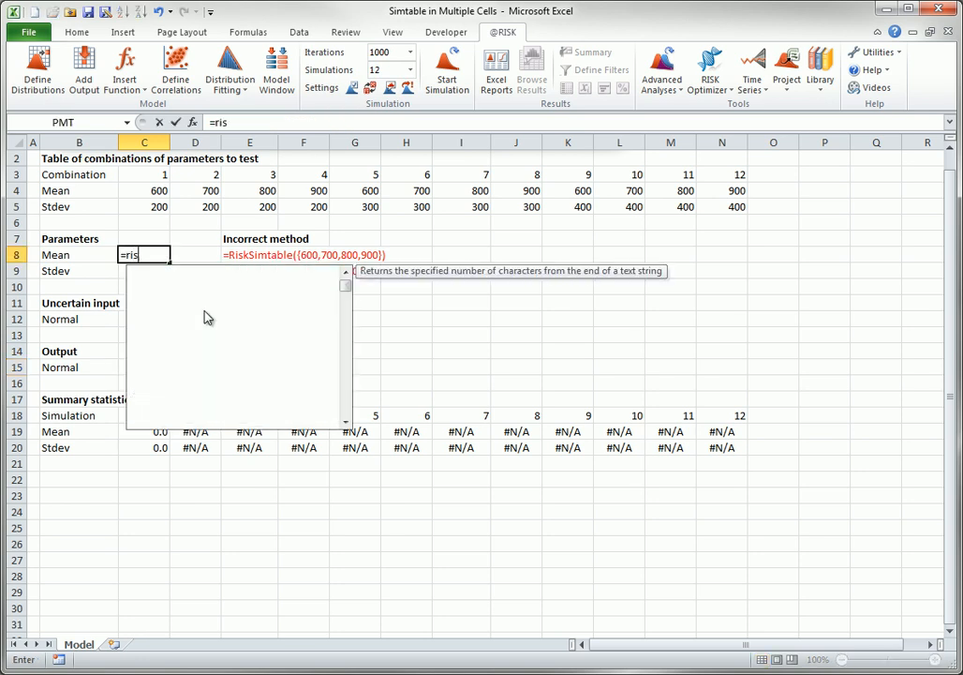
text(ksim)
key(Tab)
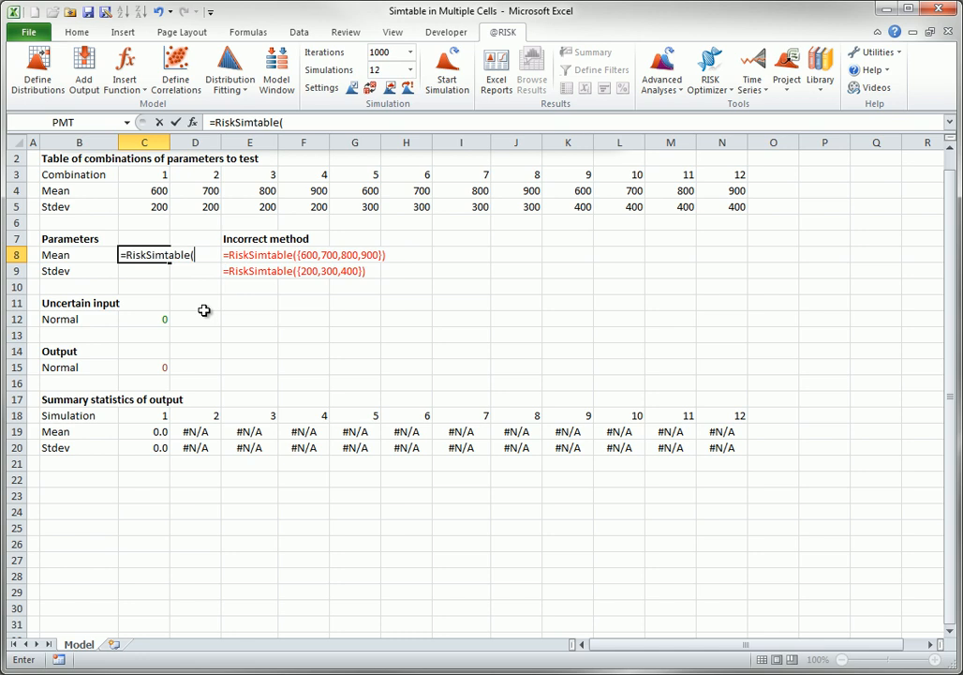
drag(122, 191, 736, 192)
text())
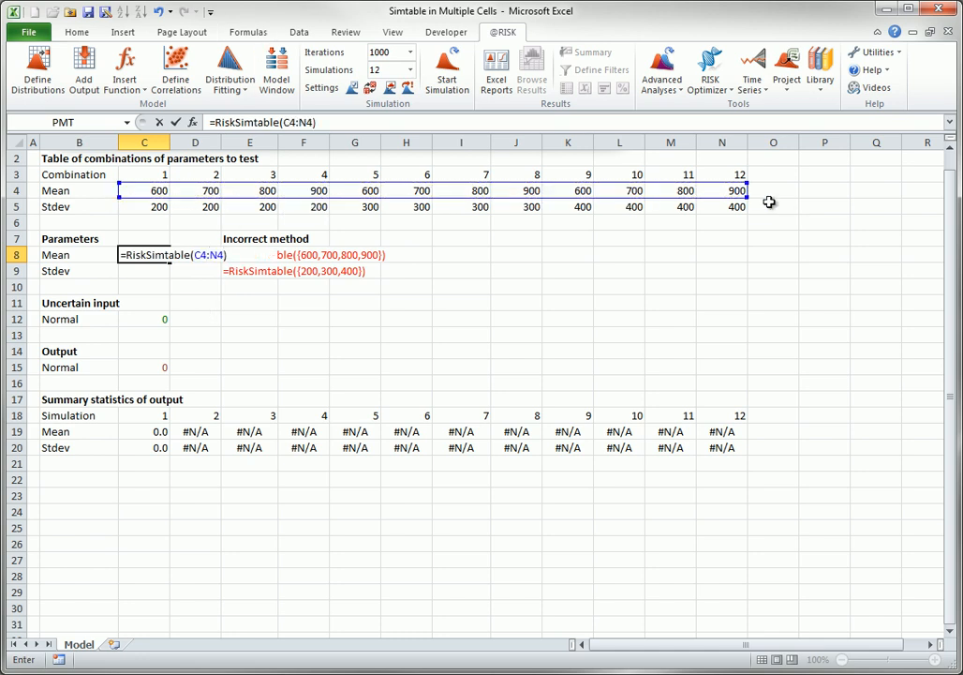
key(Tab)
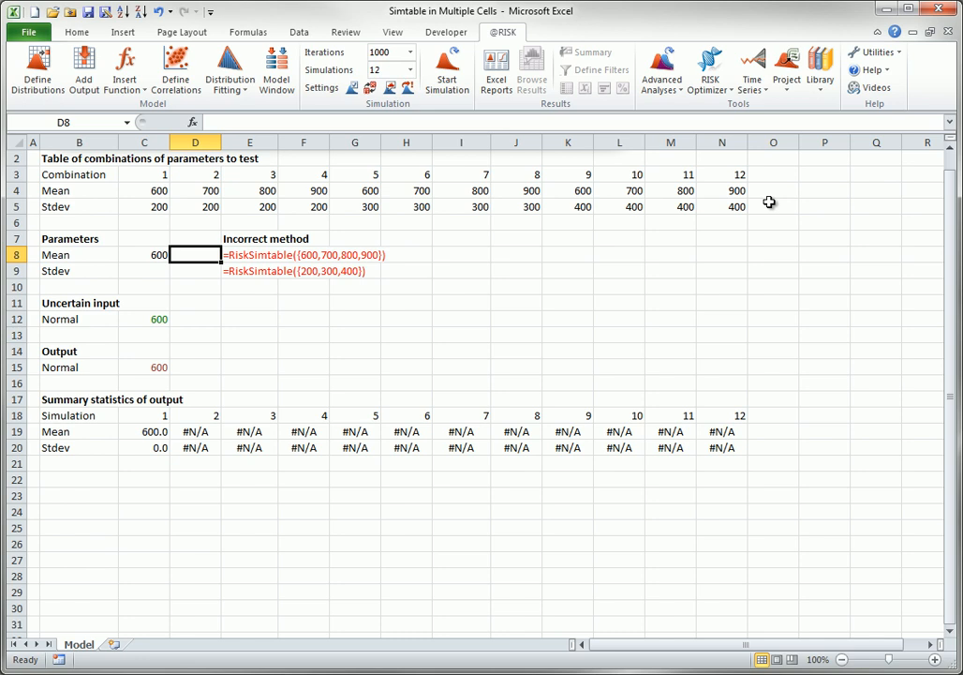
- Copy the Mean formula from C8 down to the Stdev cell C9, run the simulation, and check the formula in C9
click(153, 256)
drag(169, 263, 164, 278)
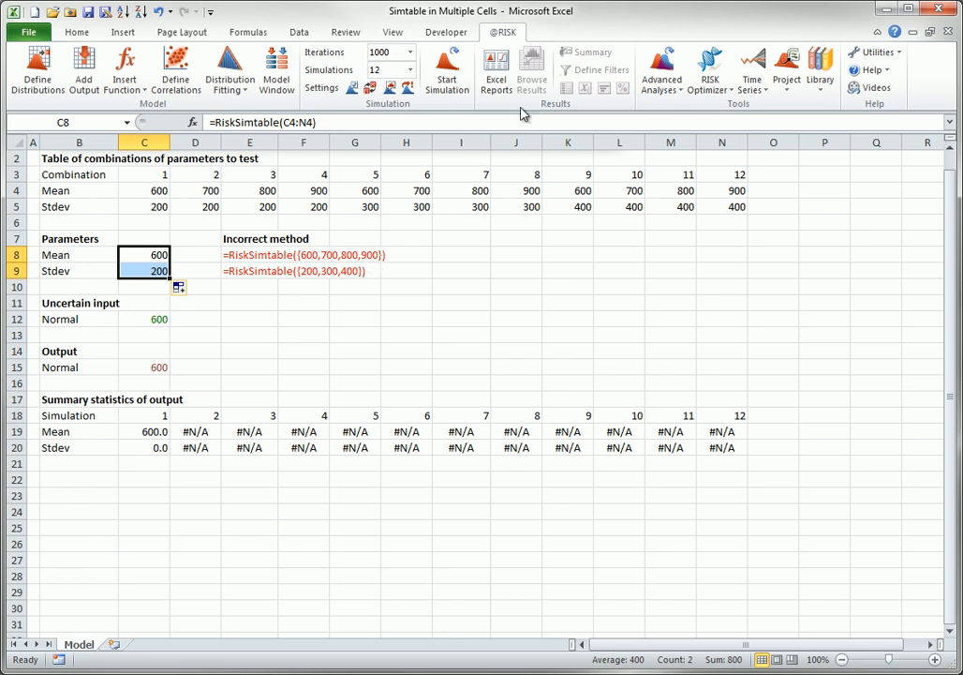
click(447, 67)
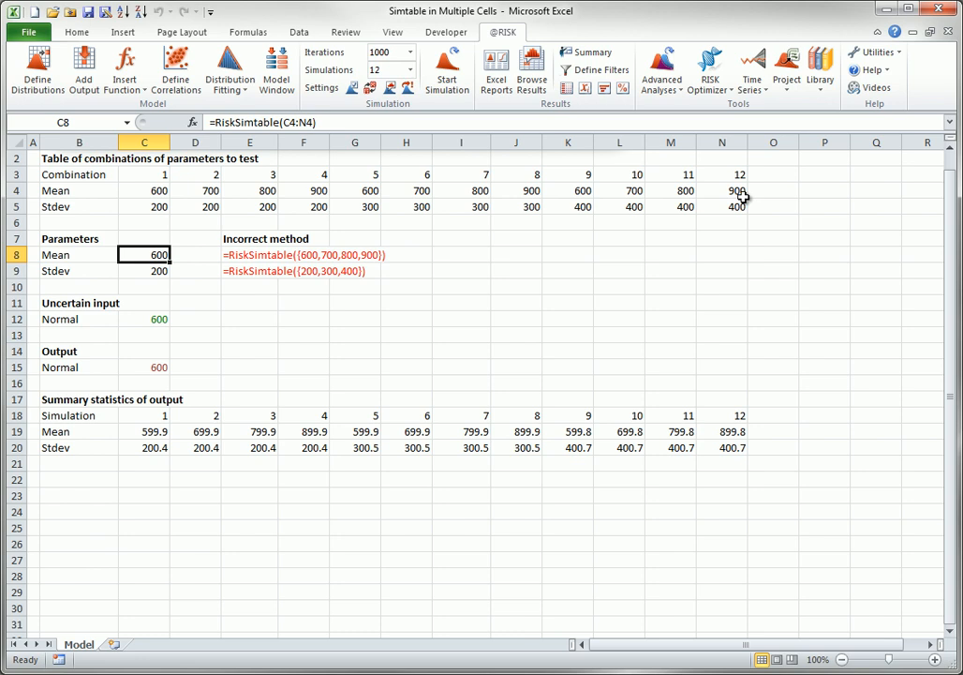
key(Down)
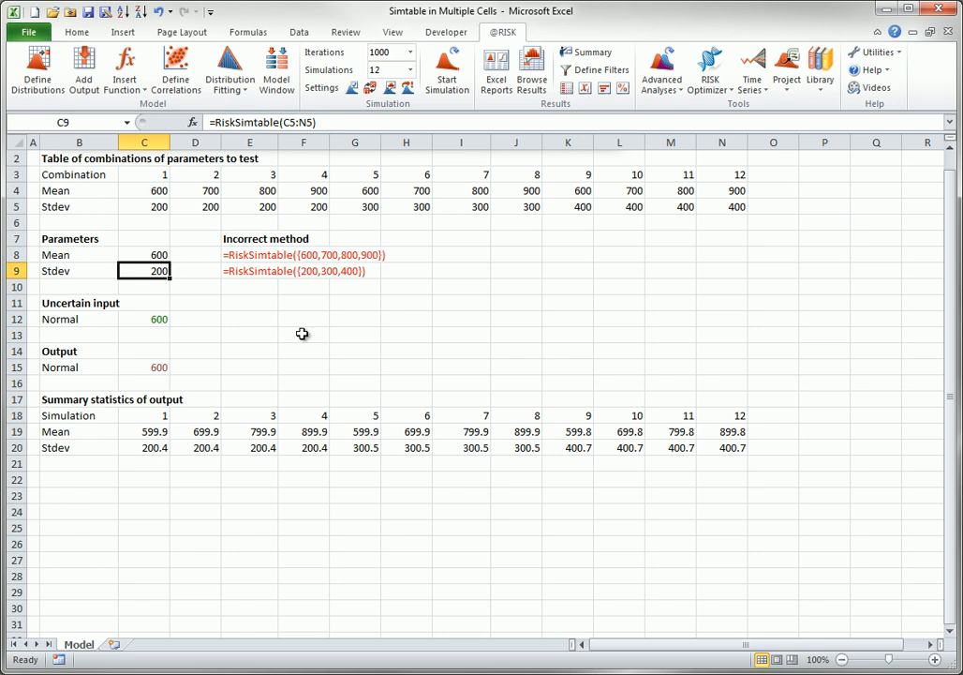
- Label I7 as Sim index and enter =RiskSimtable(C3:N3) in J7
click(449, 239)
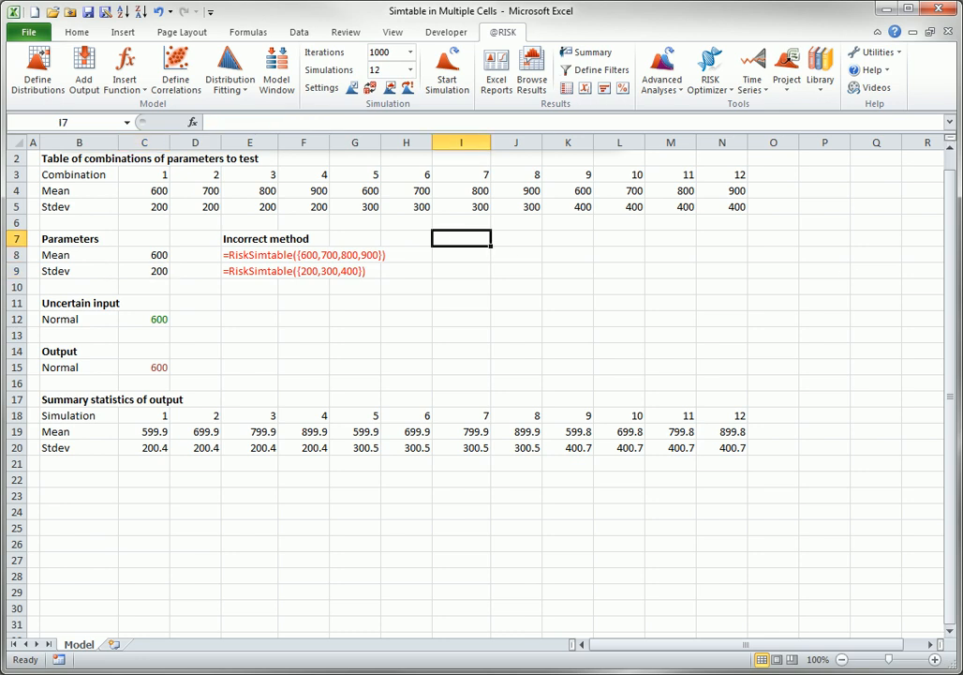
text(Sim index)
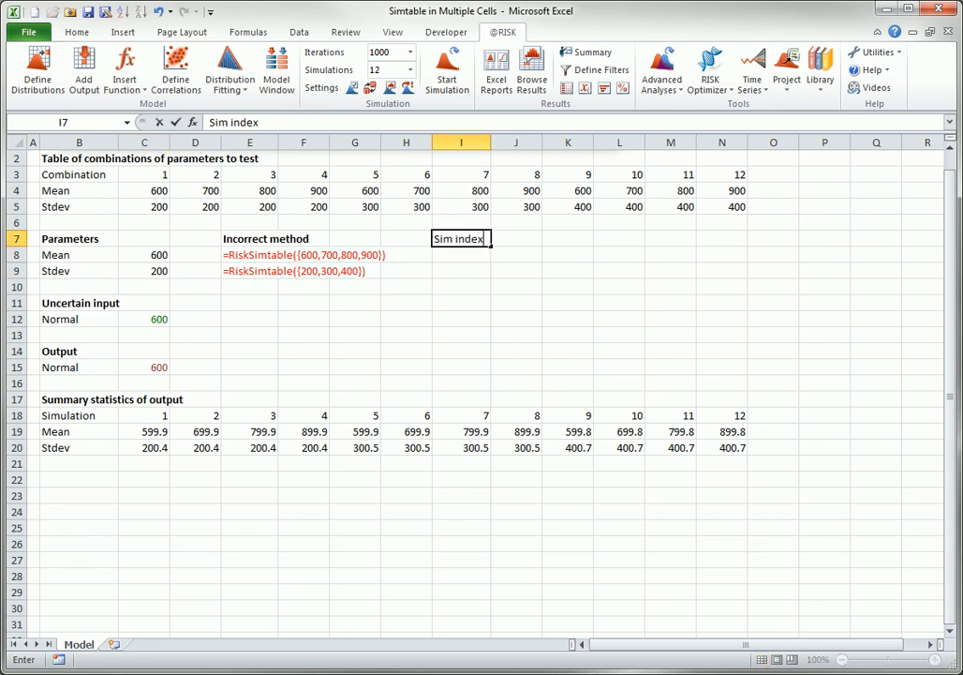
key(Tab)
text(=risksim)
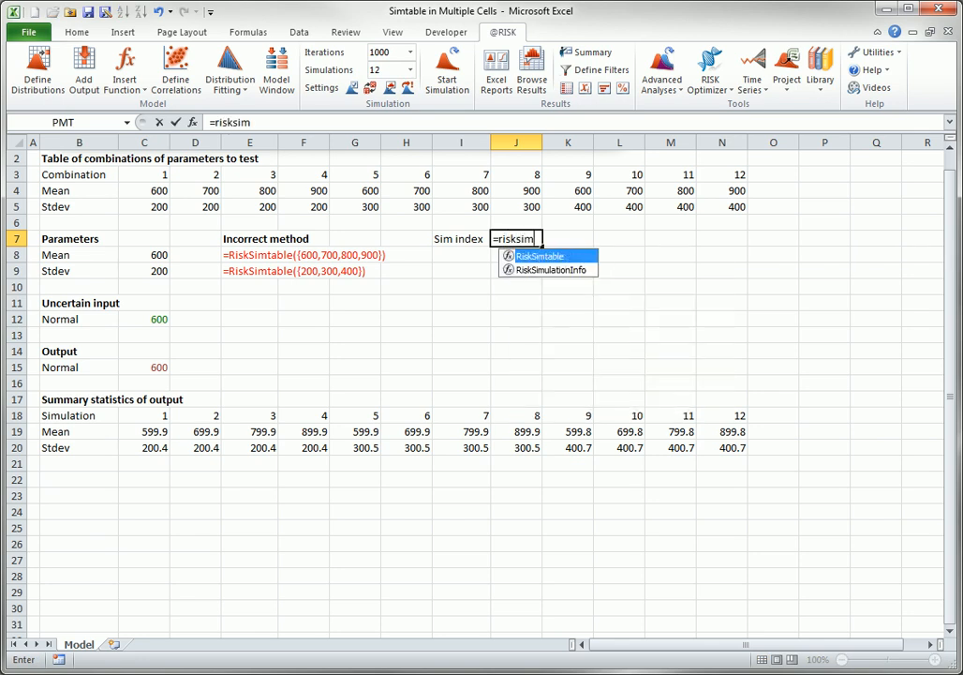
key(Tab)
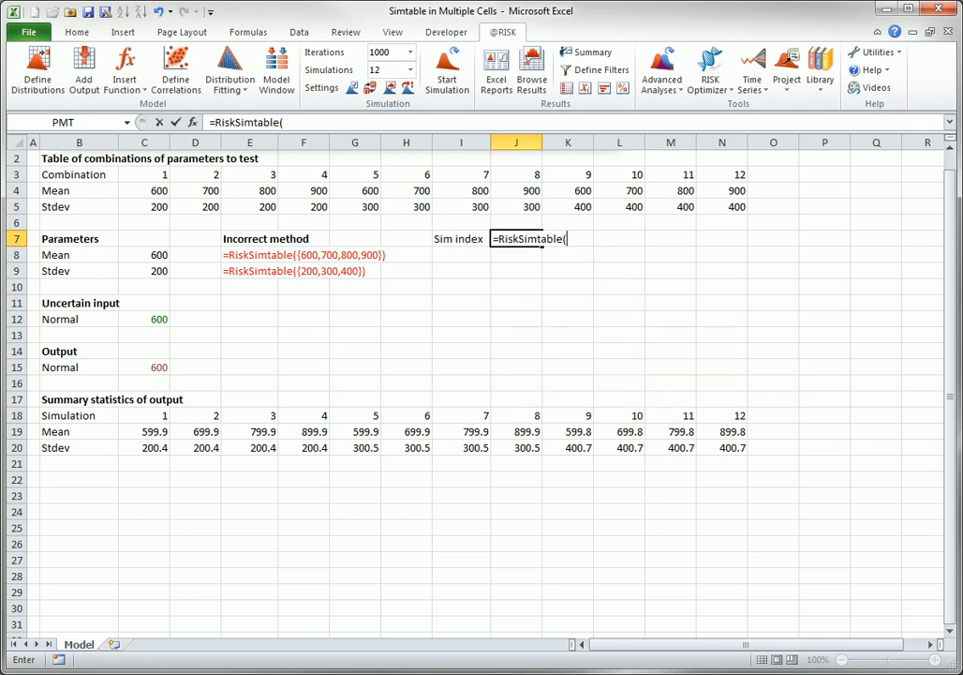
drag(143, 173, 746, 182)
text())
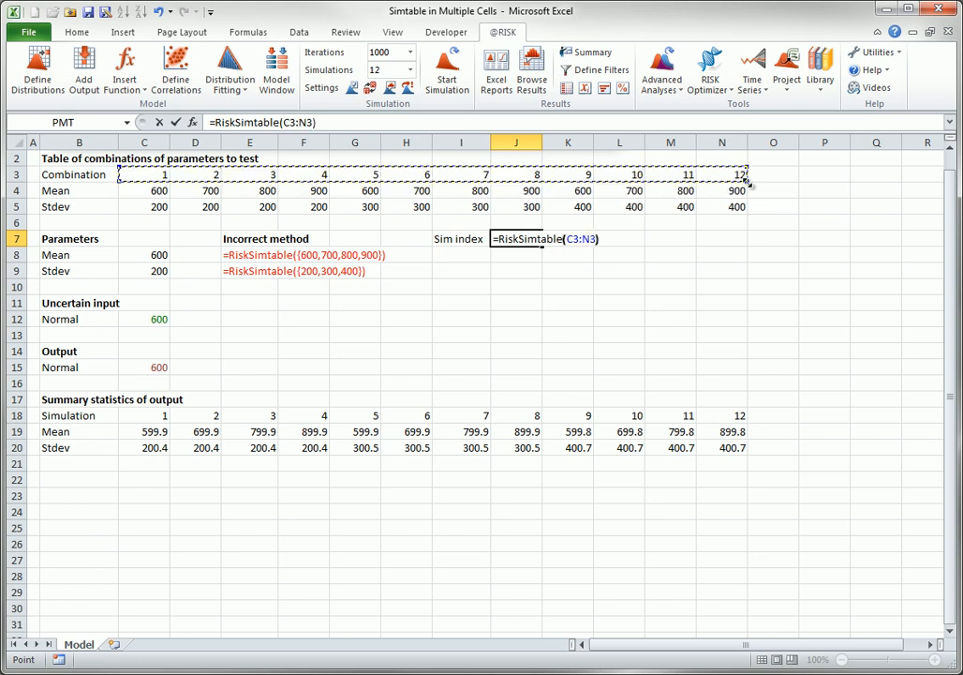
key(Tab)
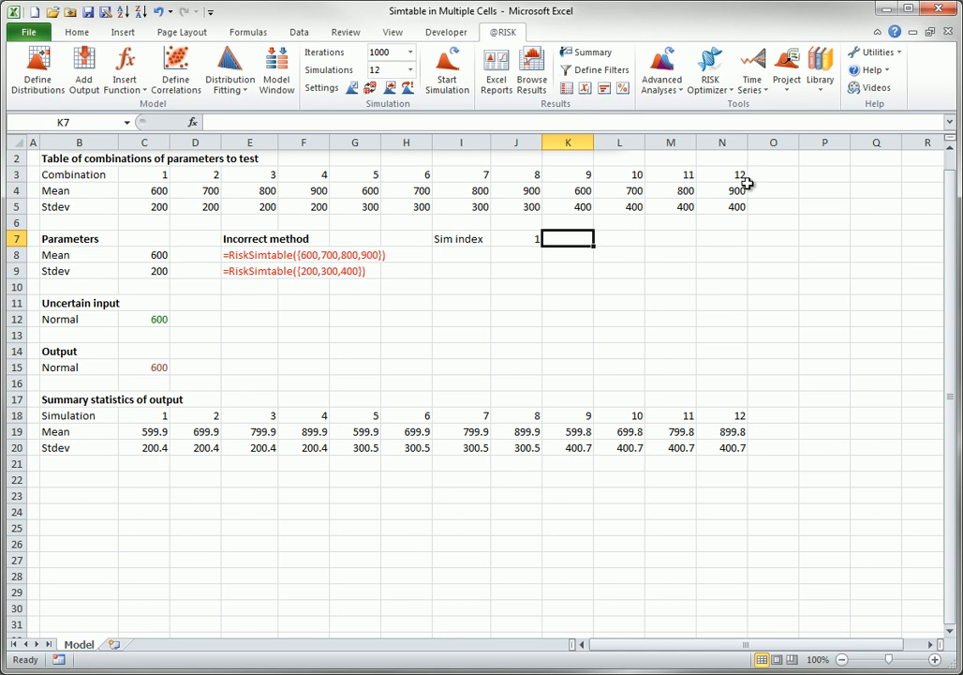
- Replace the Mean parameter in C8 with the formula =HLOOKUP(J7,C3:N5,2)
click(146, 252)
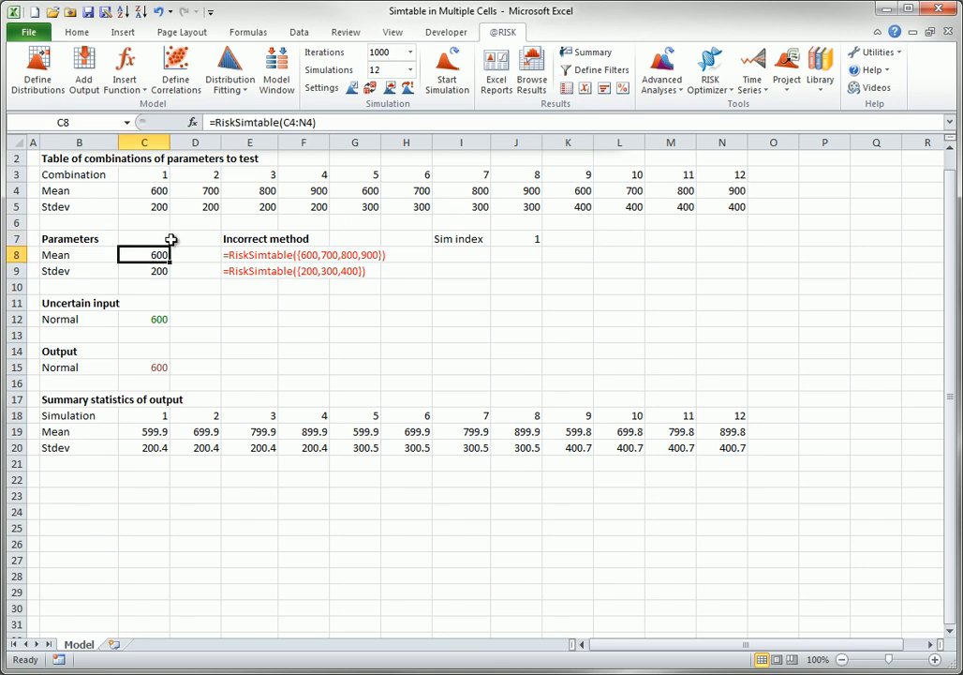
text(=hloo)
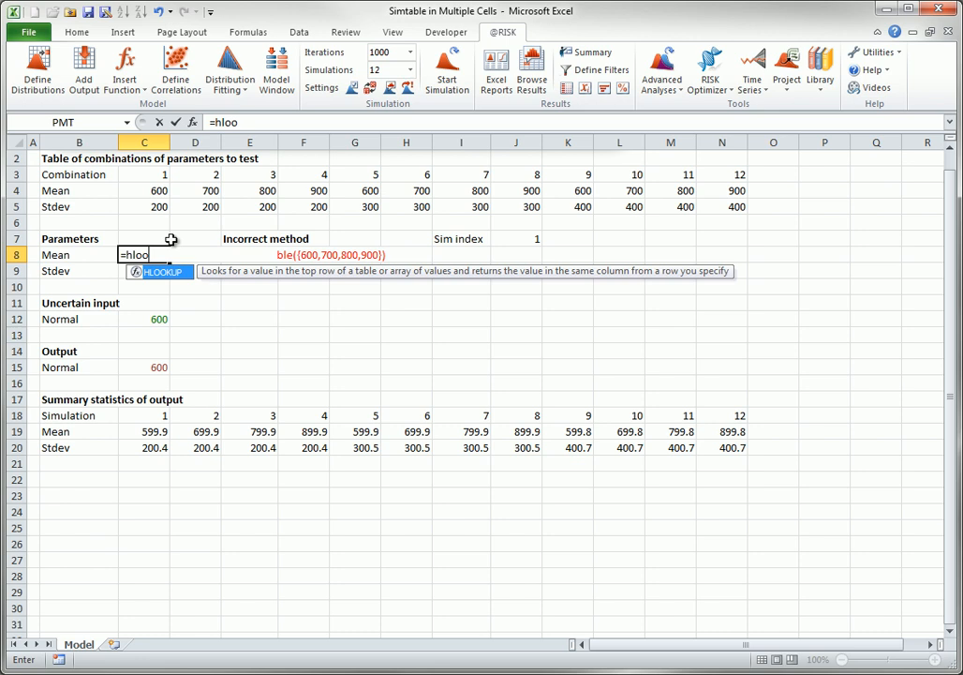
key(Tab)
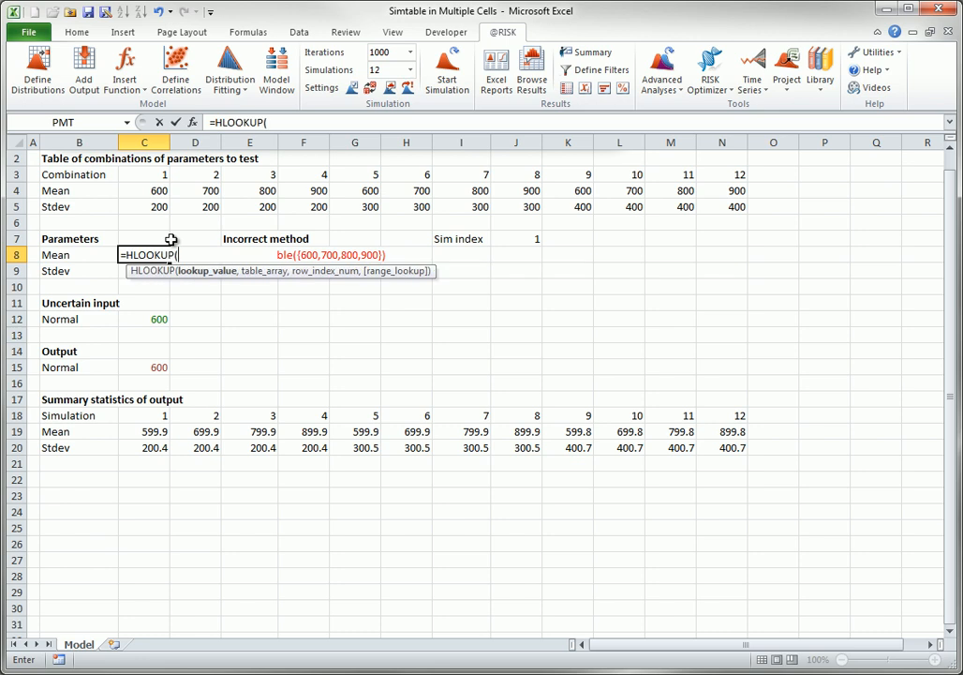
click(532, 239)
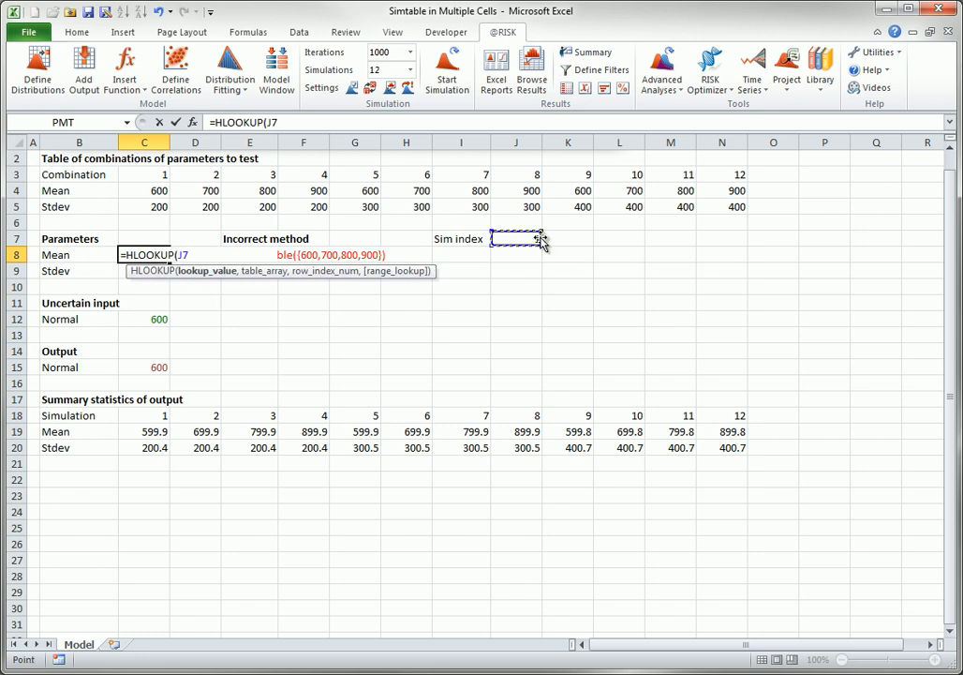
text(,)
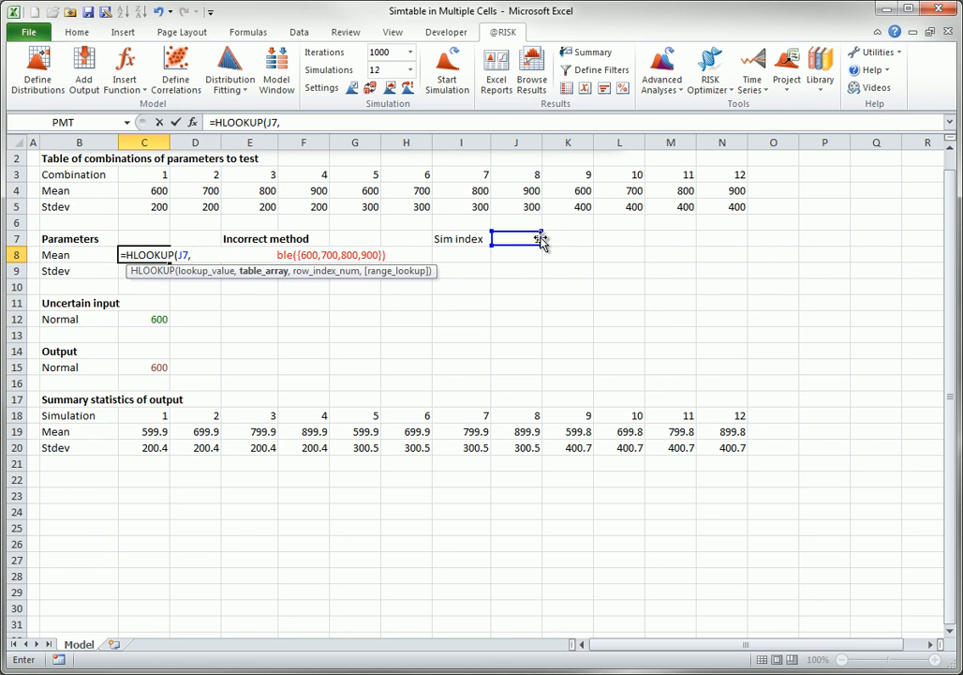
drag(150, 175, 719, 206)
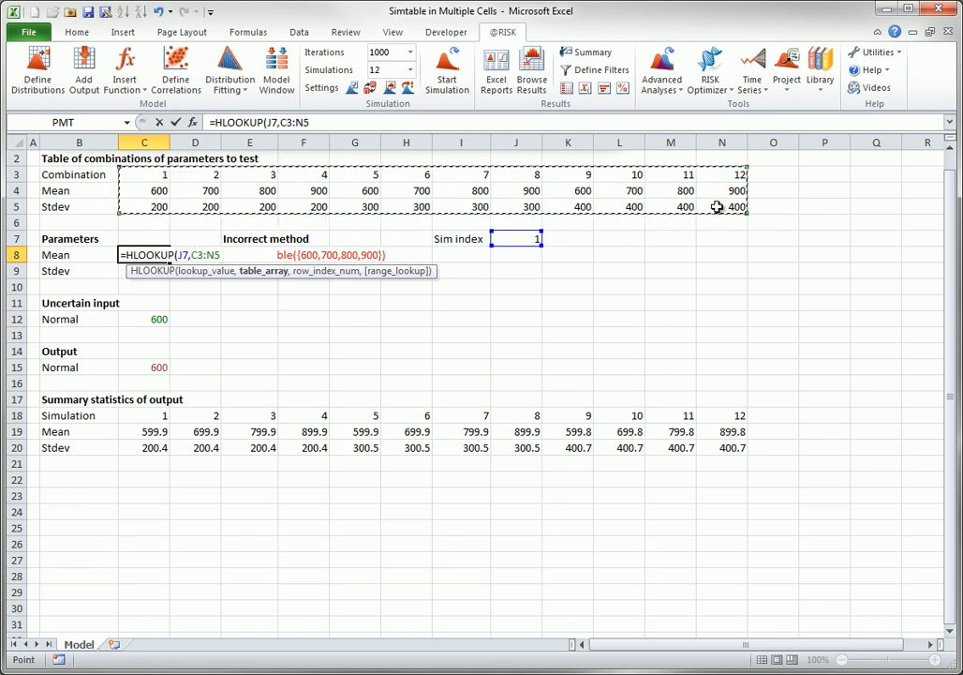
text(,)
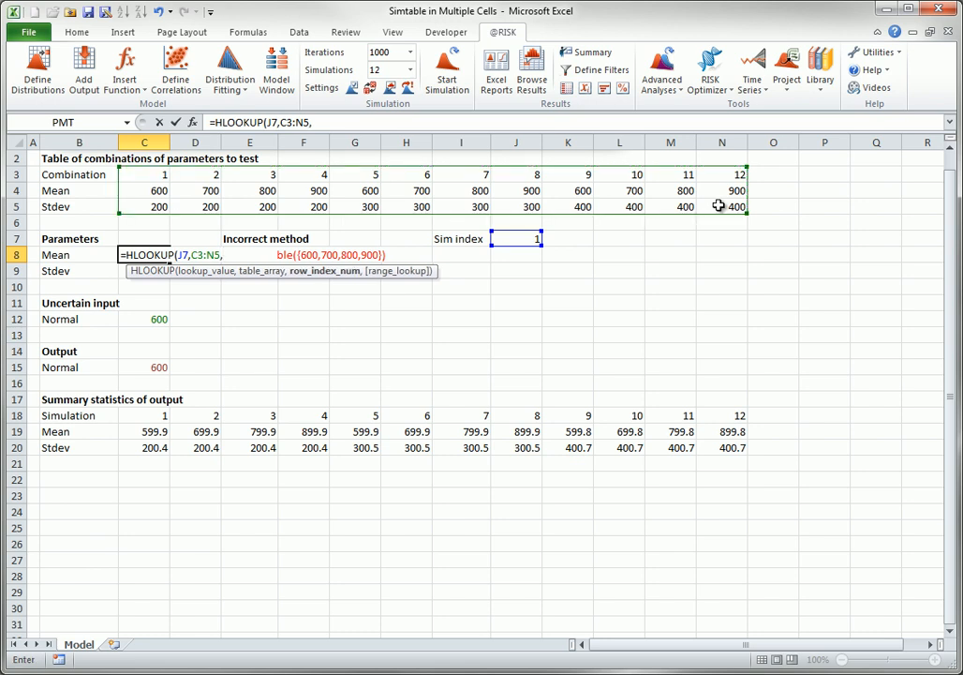
text(2))
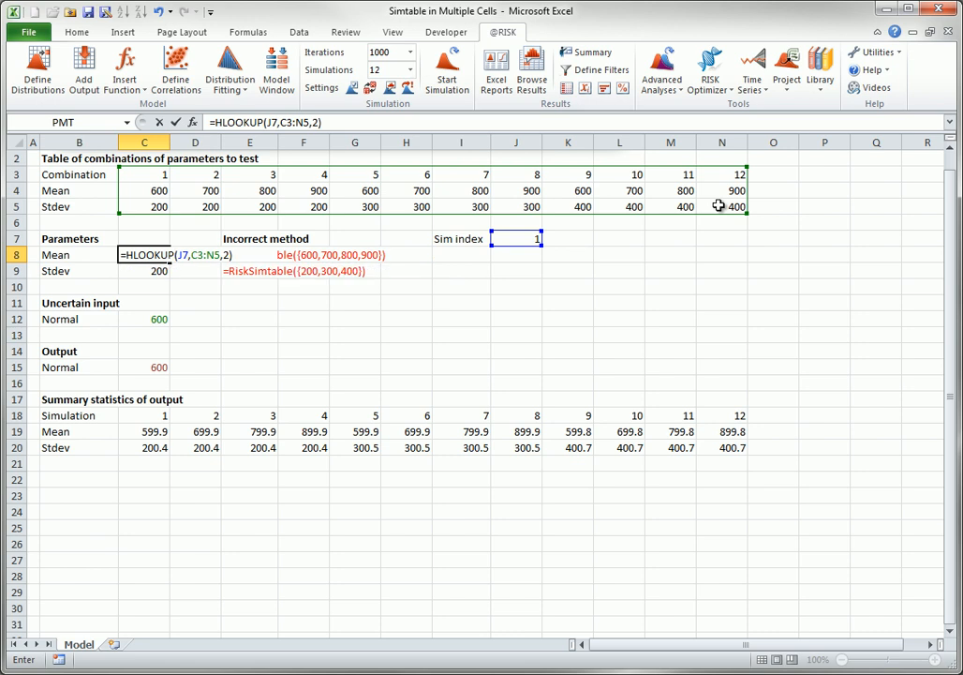
key(Tab)
- Replace the Stdev parameter in C9 with =HLOOKUP(J7,C3:N5,3) and run the simulation
click(147, 269)
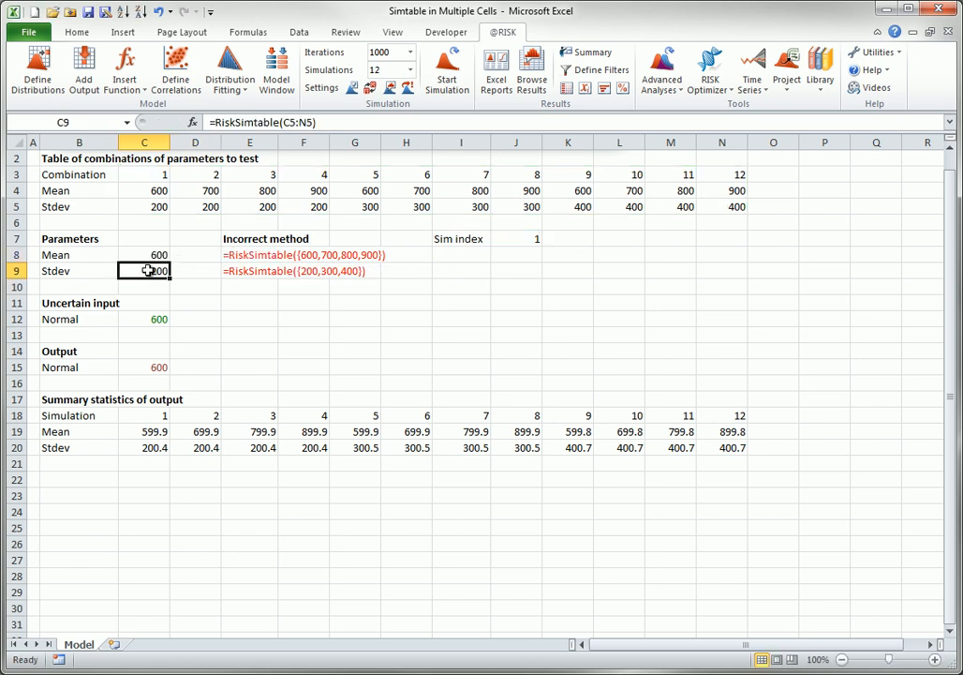
text(=h)
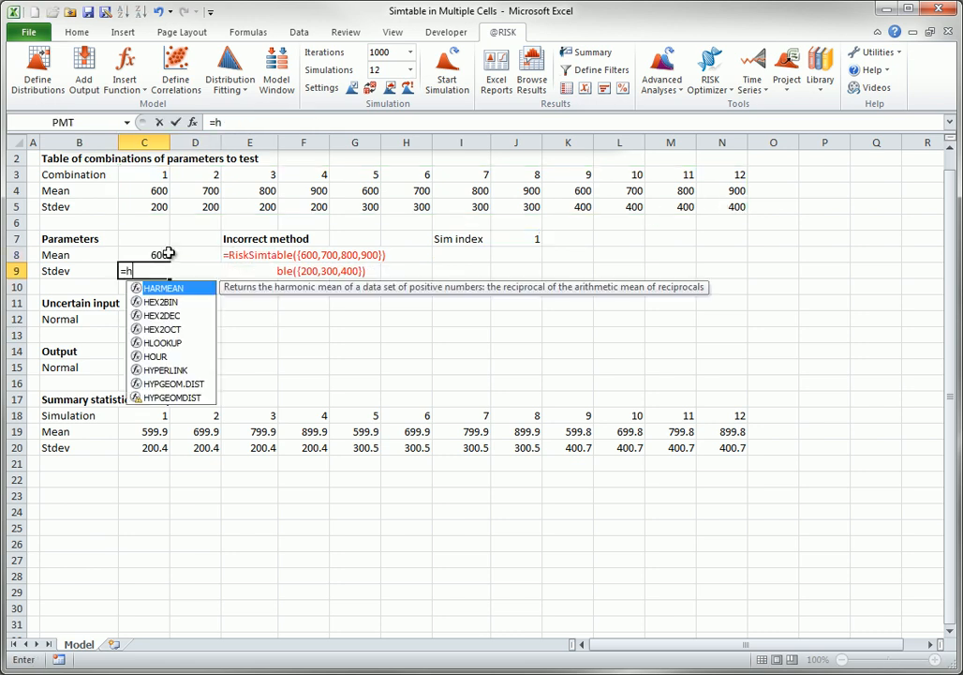
text(look)
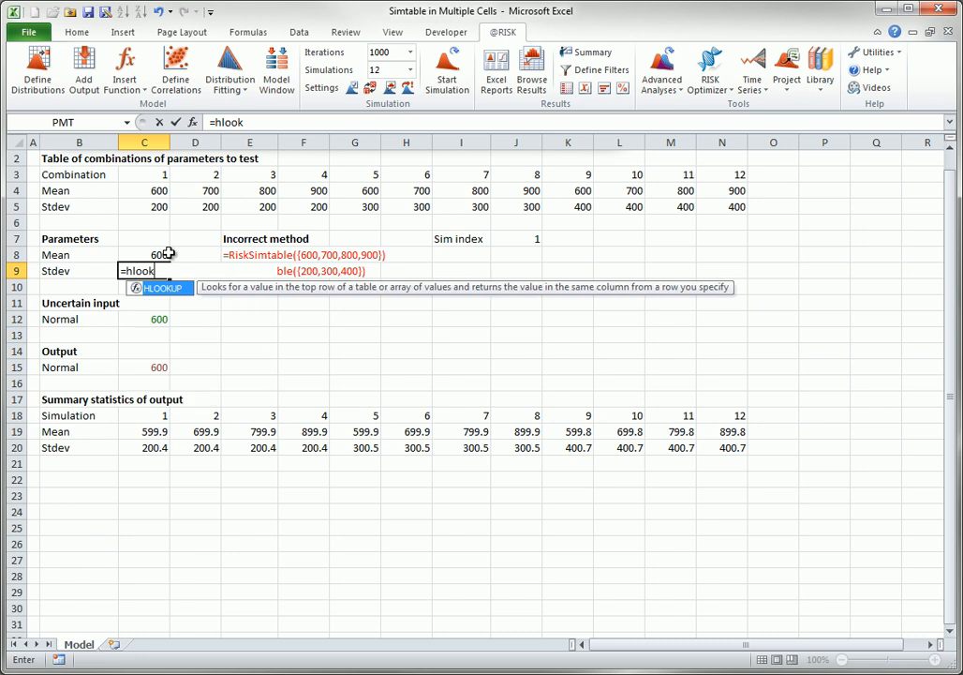
text(u)
key(Tab)
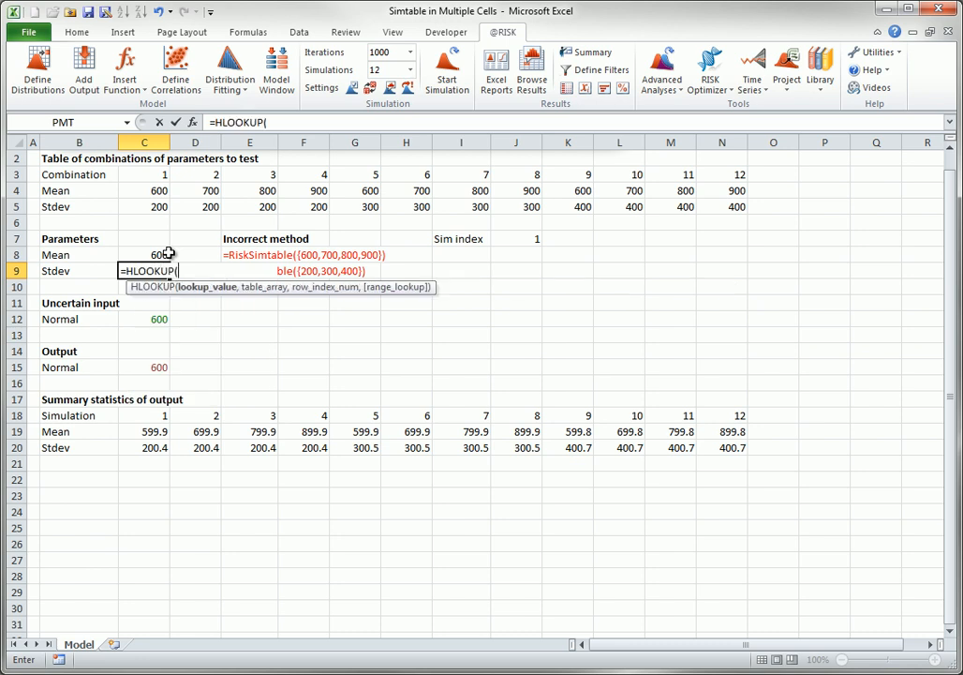
click(518, 239)
text(,)
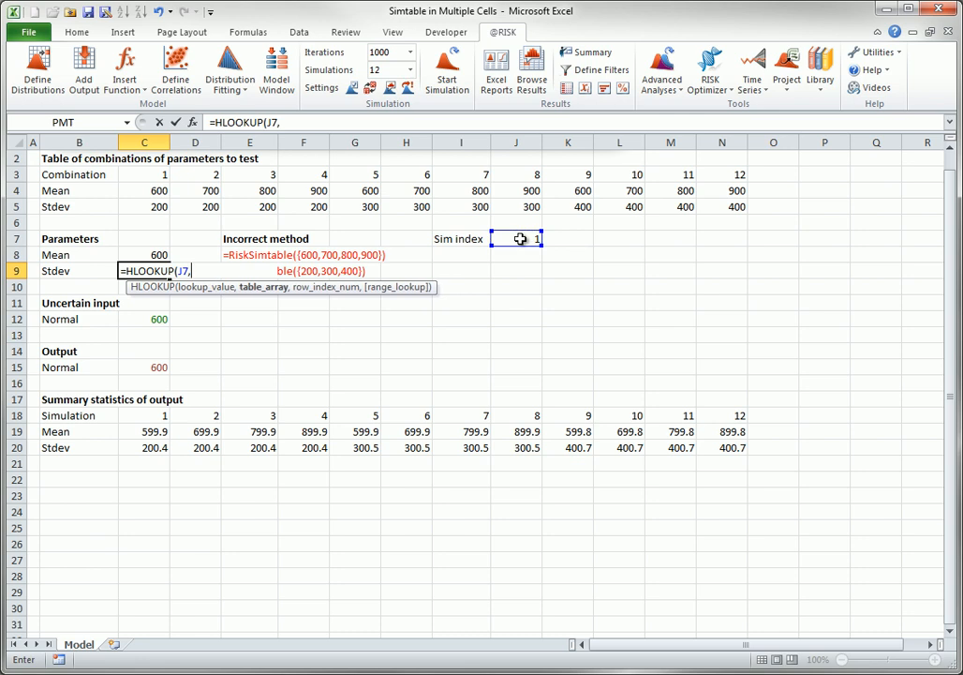
drag(148, 176, 738, 192)
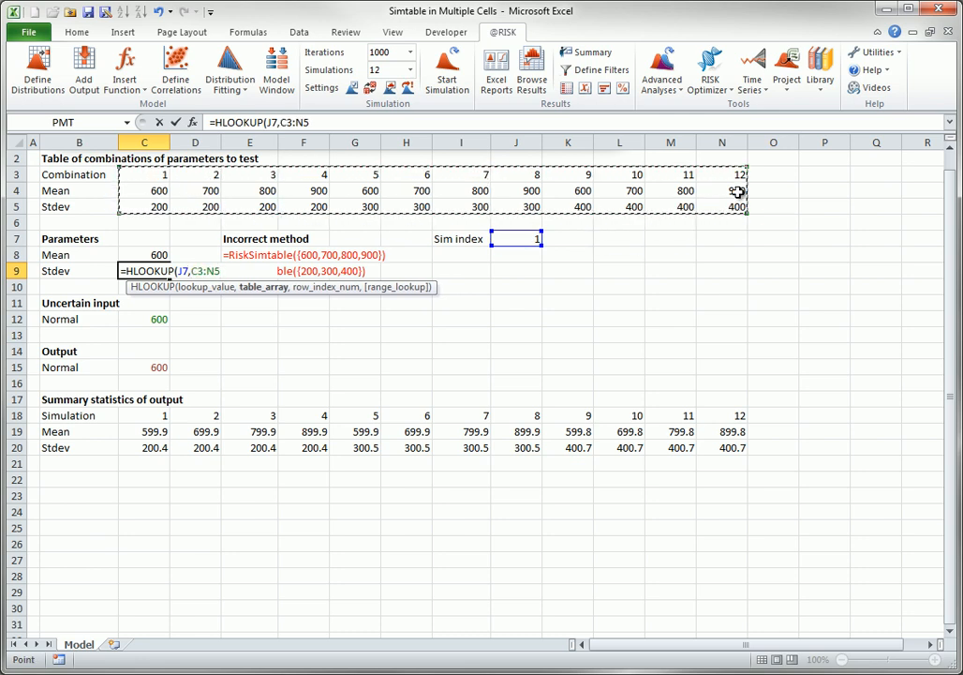
text(,3)
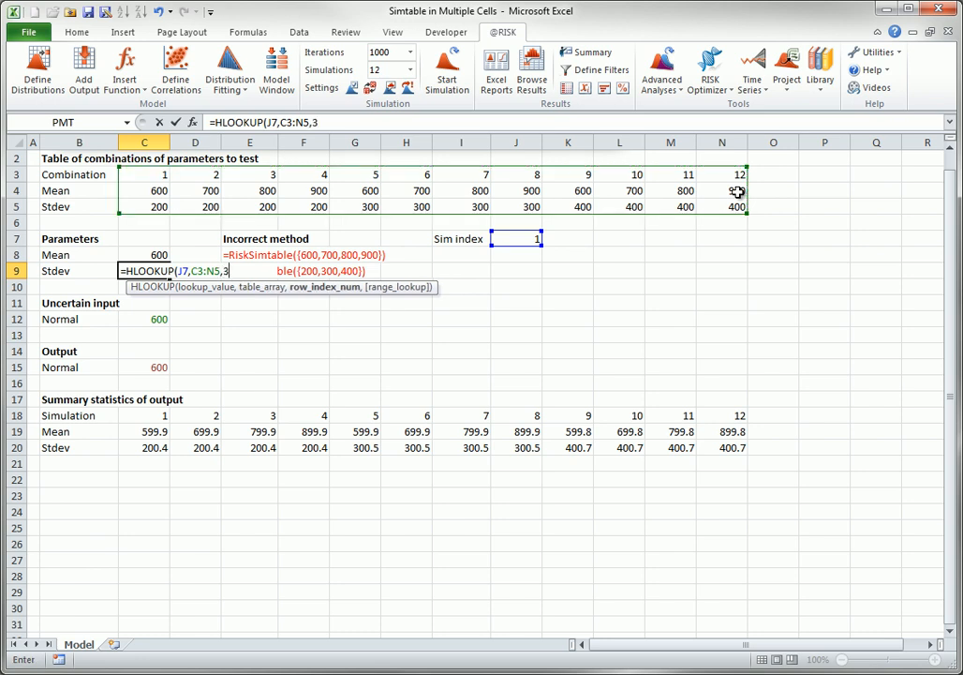
text())
key(Tab)
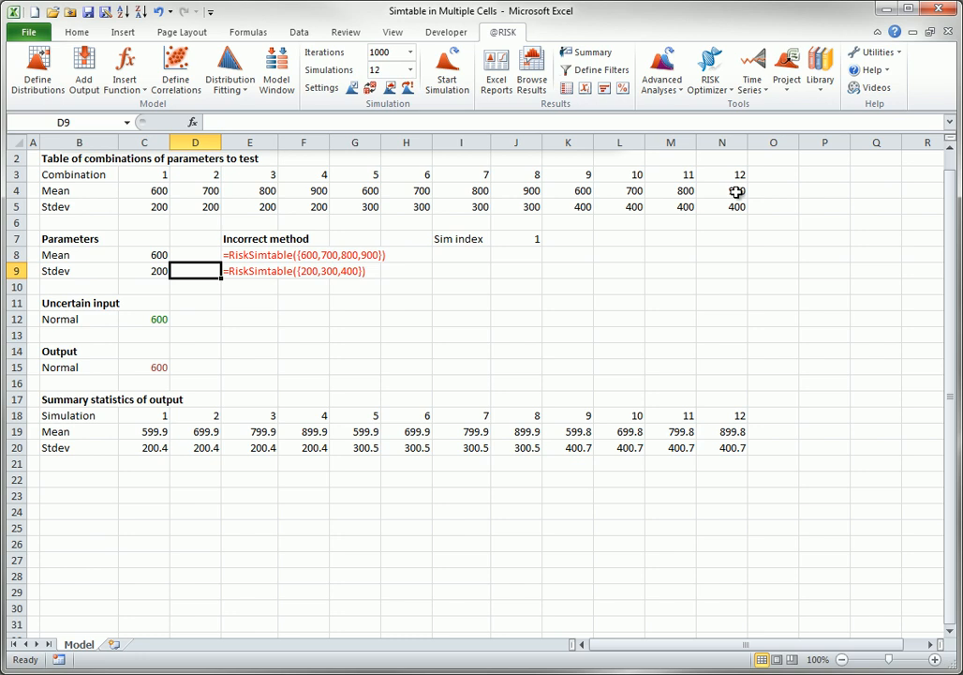
click(446, 62)
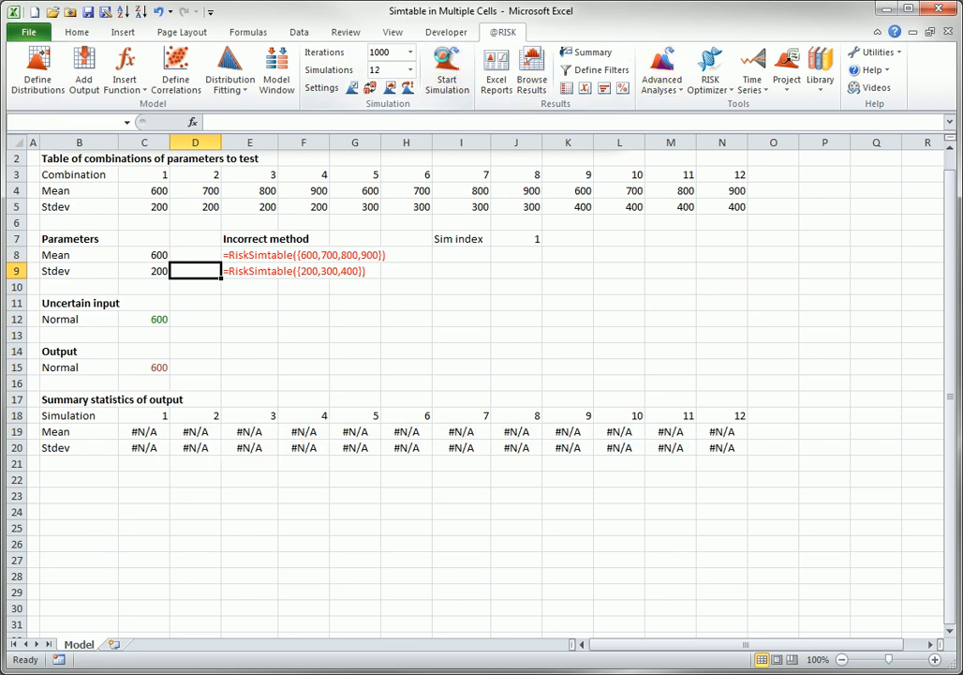